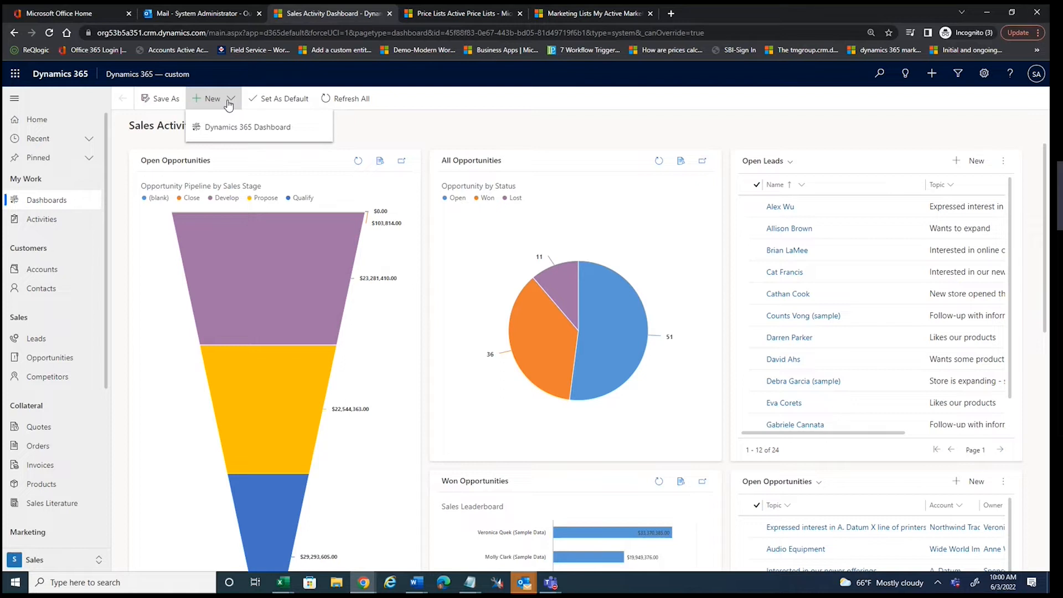
click(229, 104)
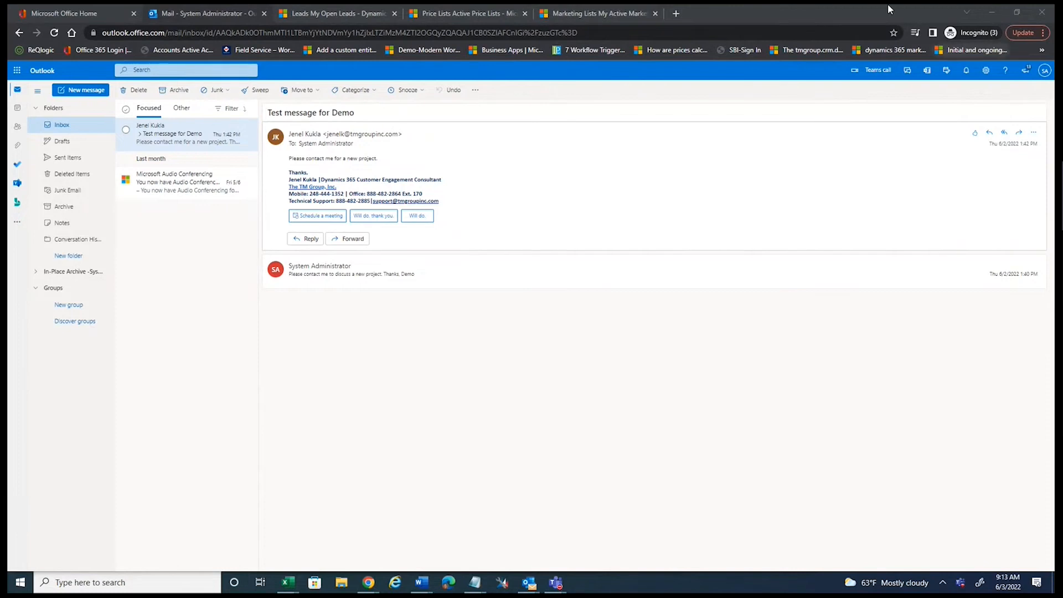
click(54, 13)
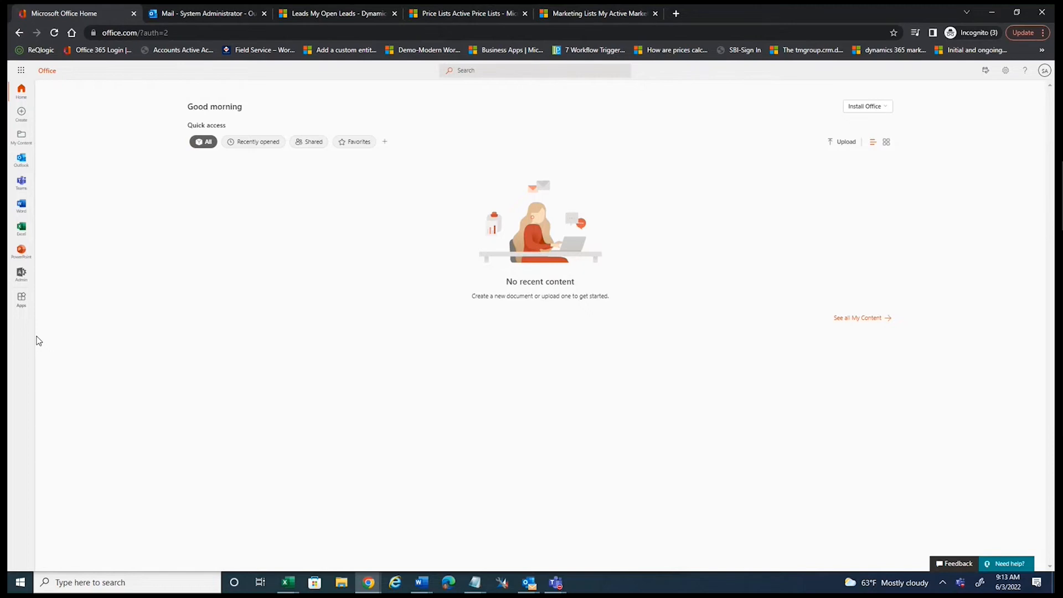
click(182, 13)
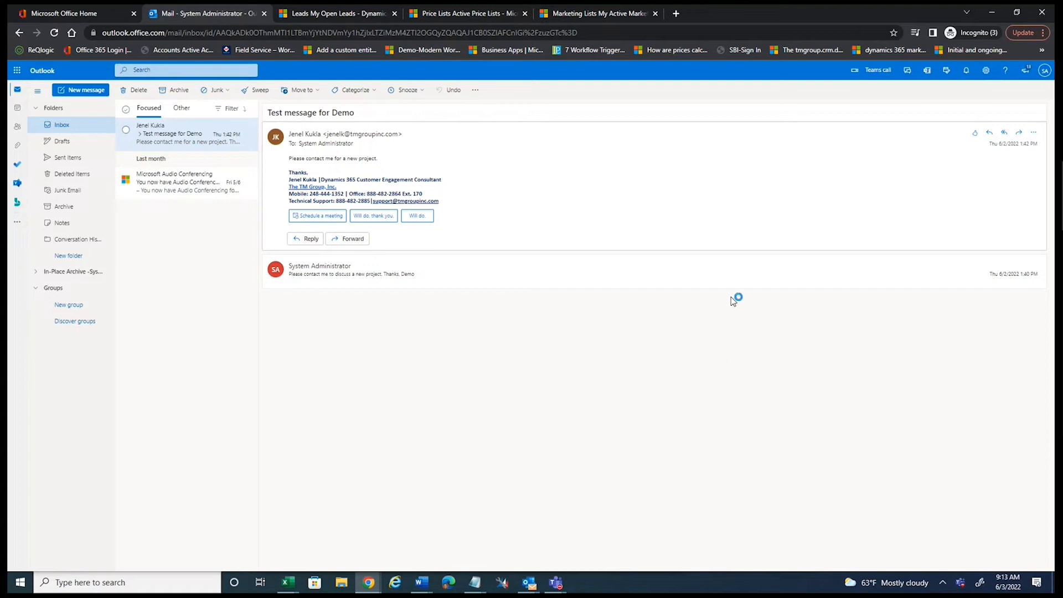
Open the Dynamics 365 add-in for the "Test message for Demo" email and start adding its unknown sender as a lead
click(1034, 133)
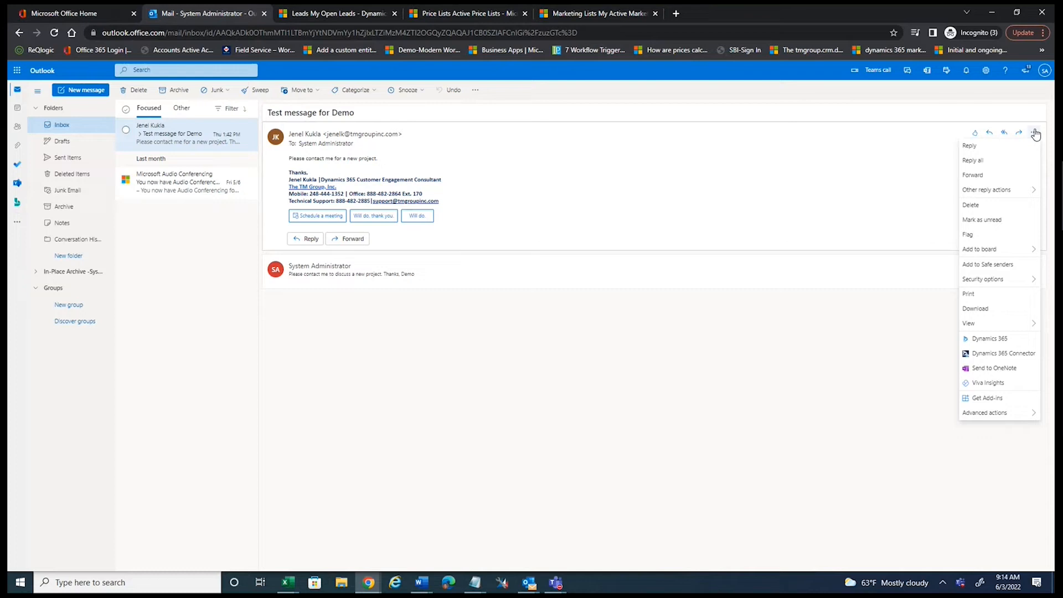
click(982, 342)
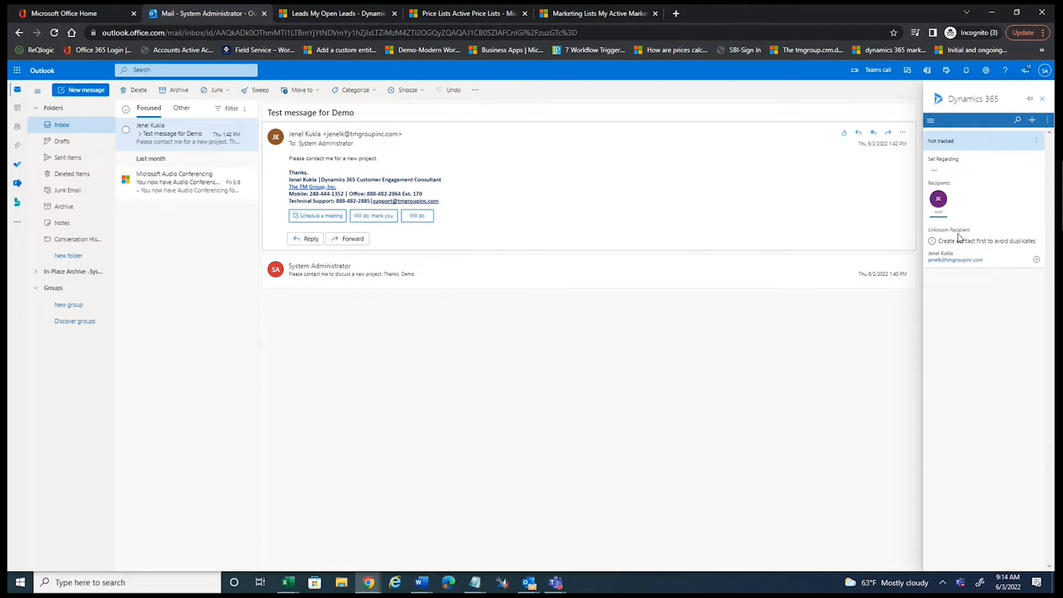
click(1037, 261)
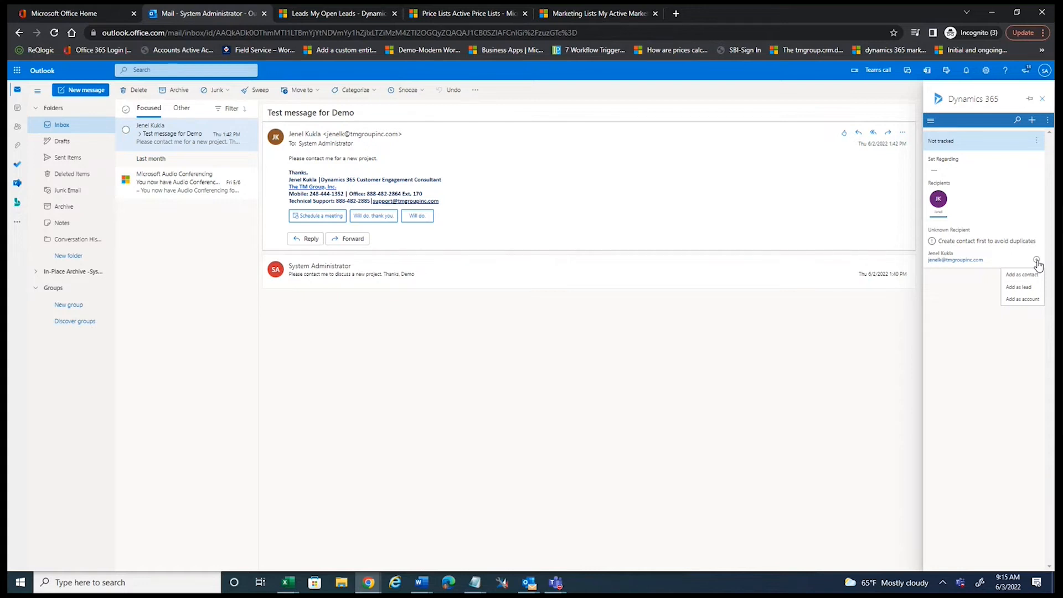
click(1008, 292)
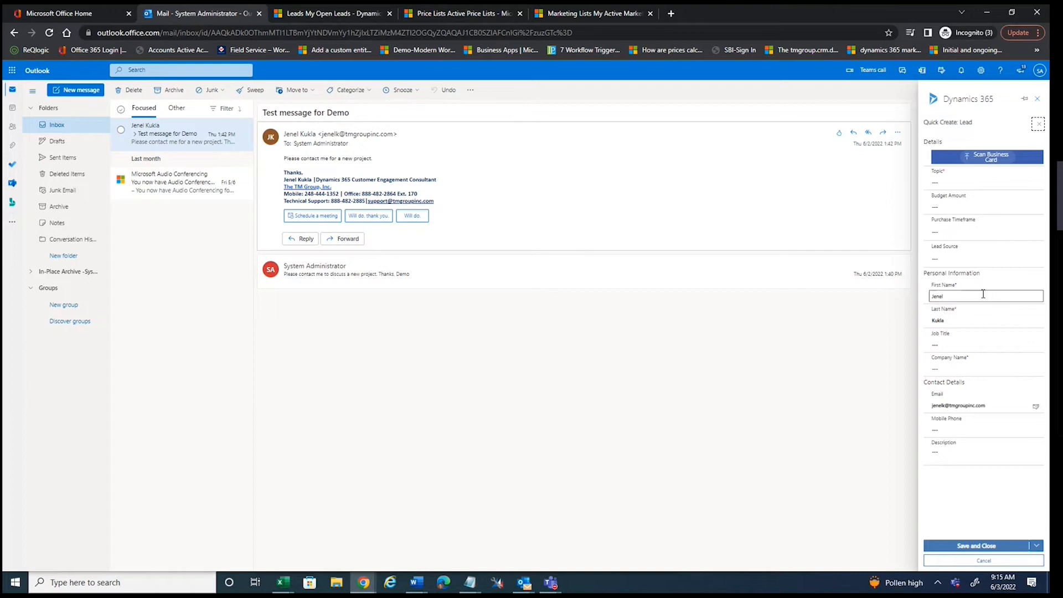
Enter "The TM Group Inc" as the new lead's company name
drag(1001, 420, 995, 405)
click(986, 369)
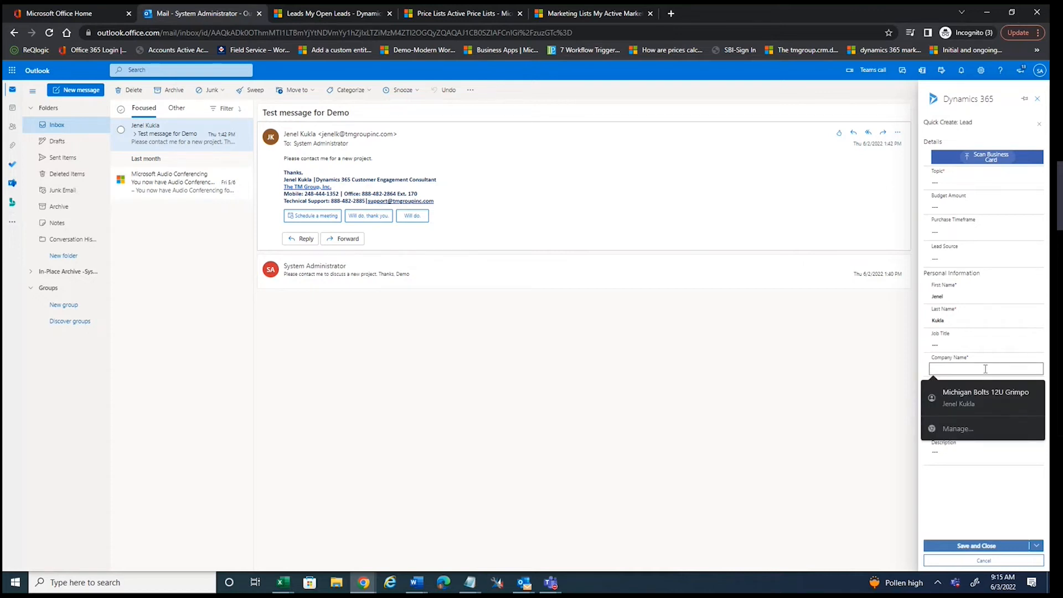
text(T)
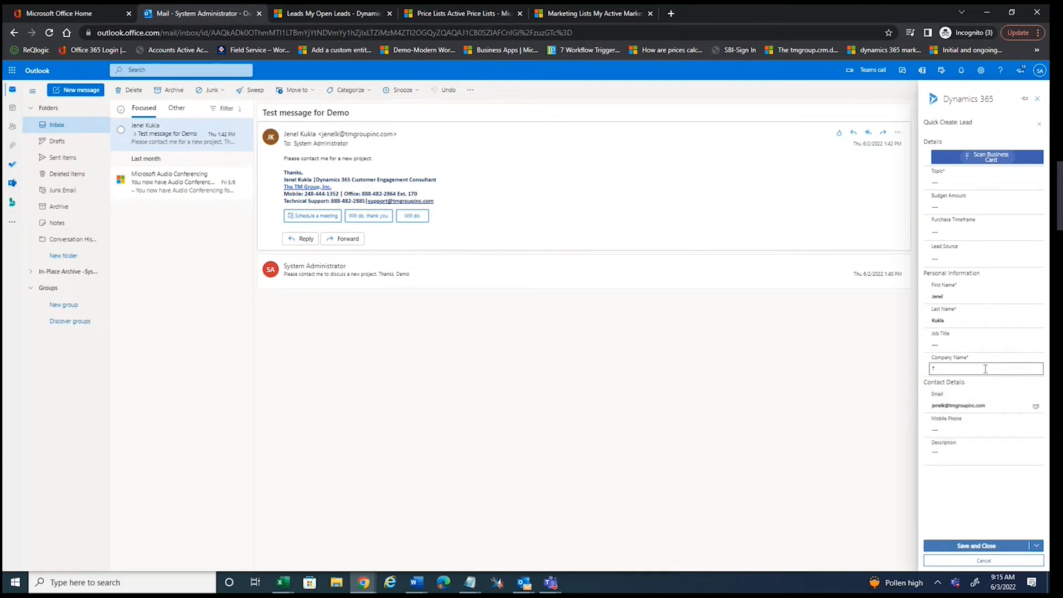
text(he TM Group)
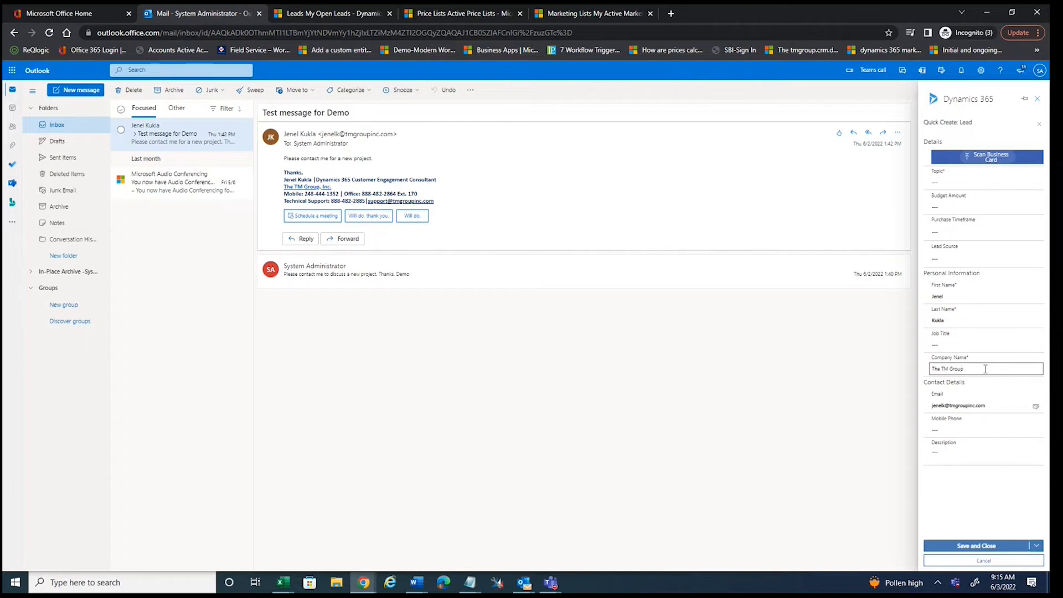
text( Inc)
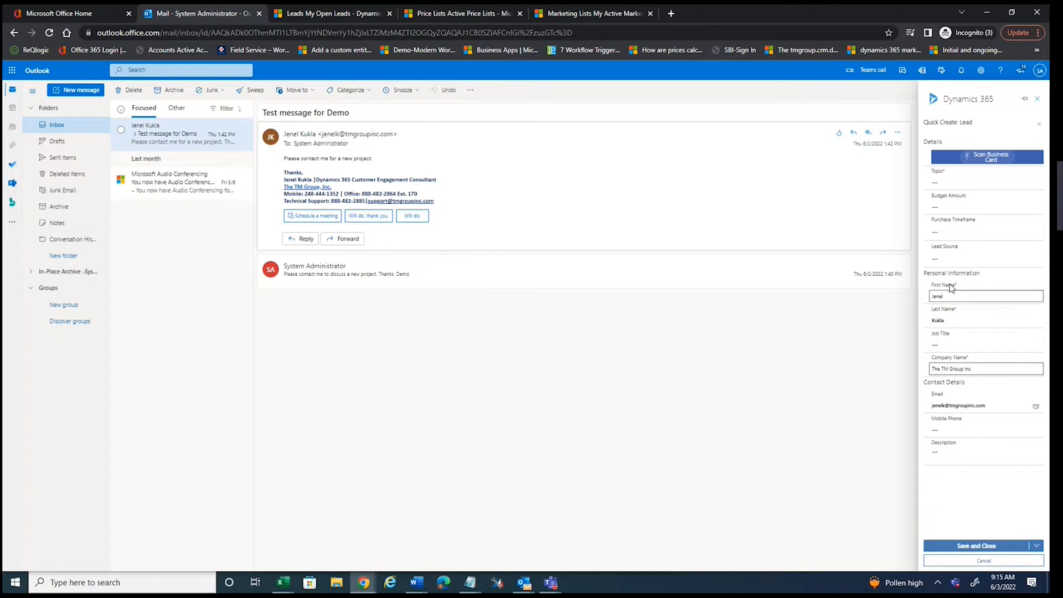
Set the new lead's topic to "New Project" and its lead source to Web
click(946, 183)
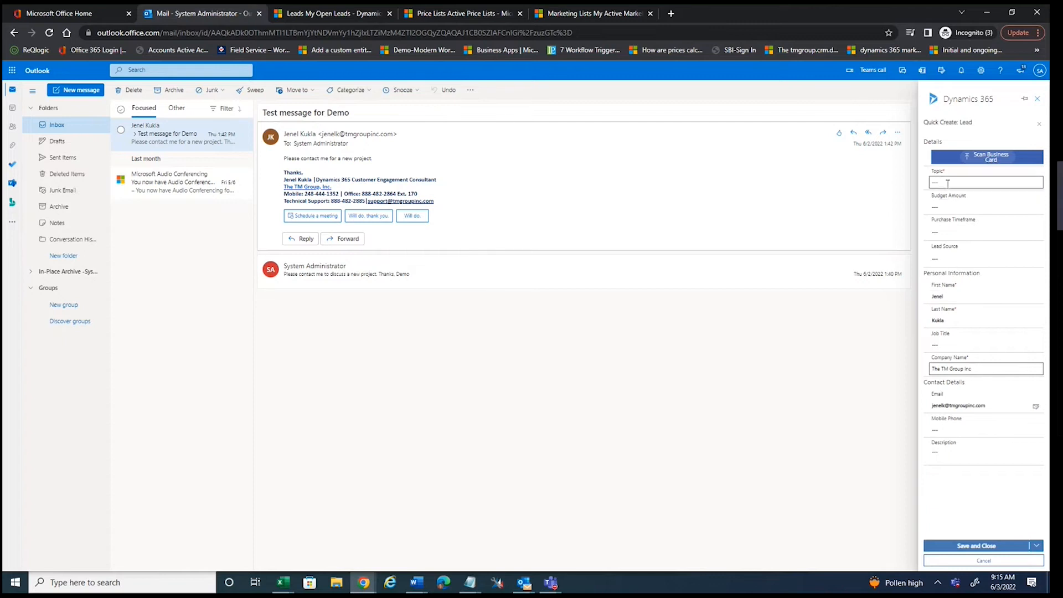
text(New Projec)
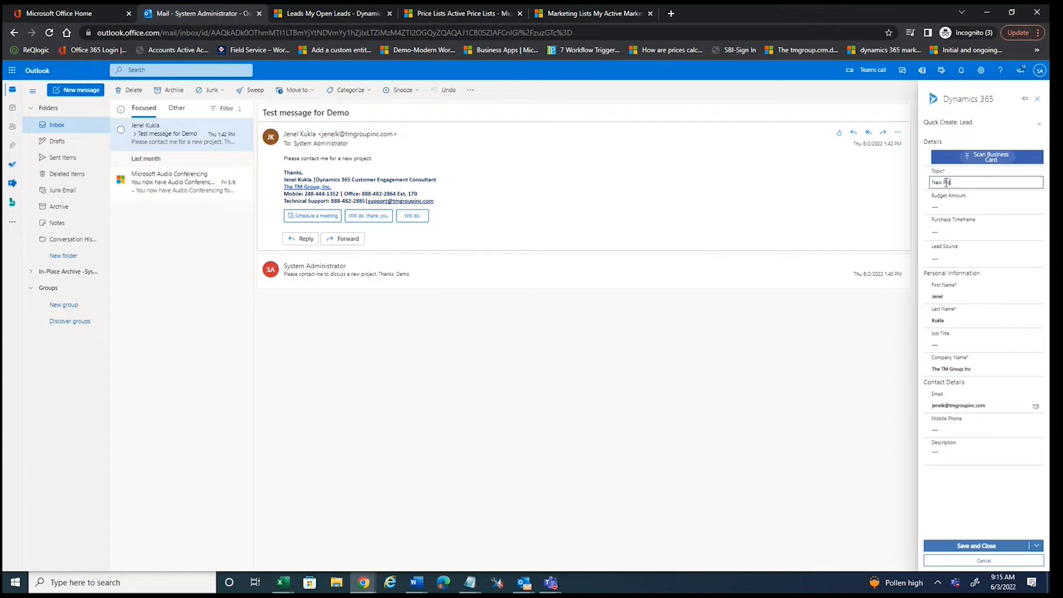
text(t)
click(972, 258)
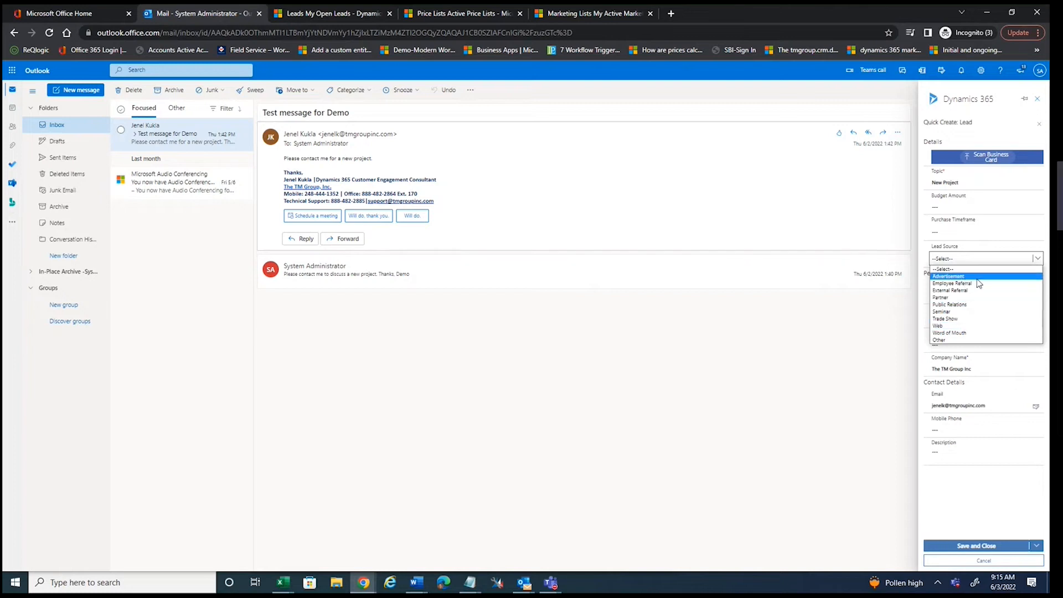
click(968, 326)
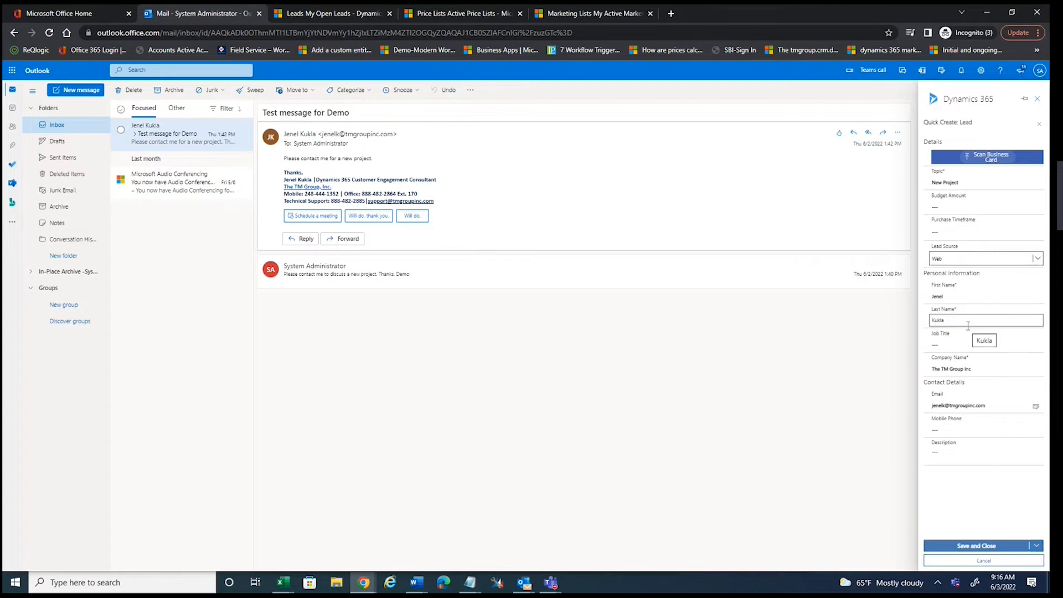
Enter "Consultant" as the lead's job title, then save and close the lead
click(946, 344)
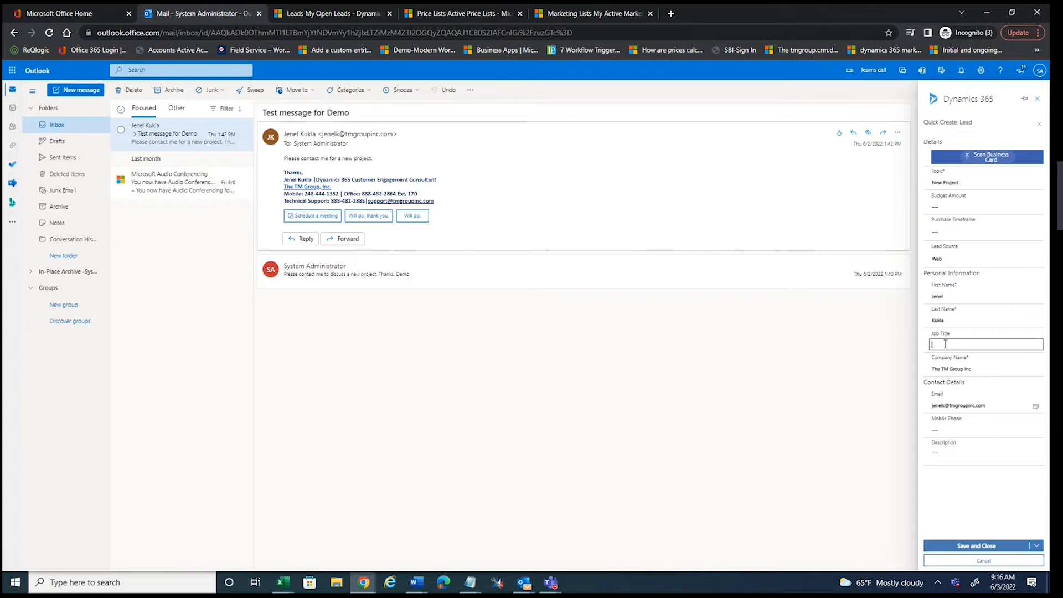
text(nsultant)
click(963, 431)
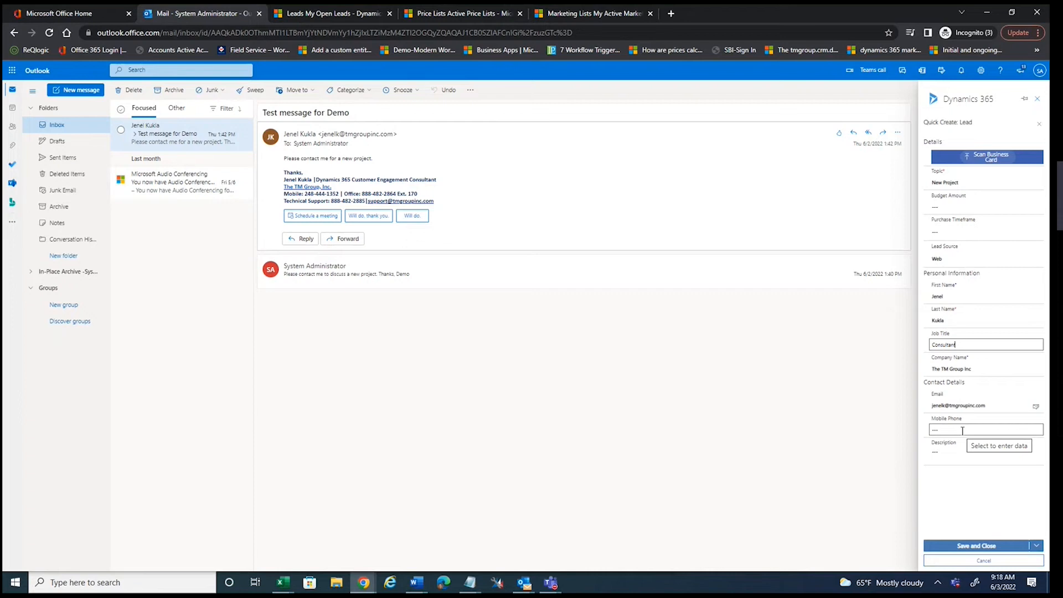
click(968, 546)
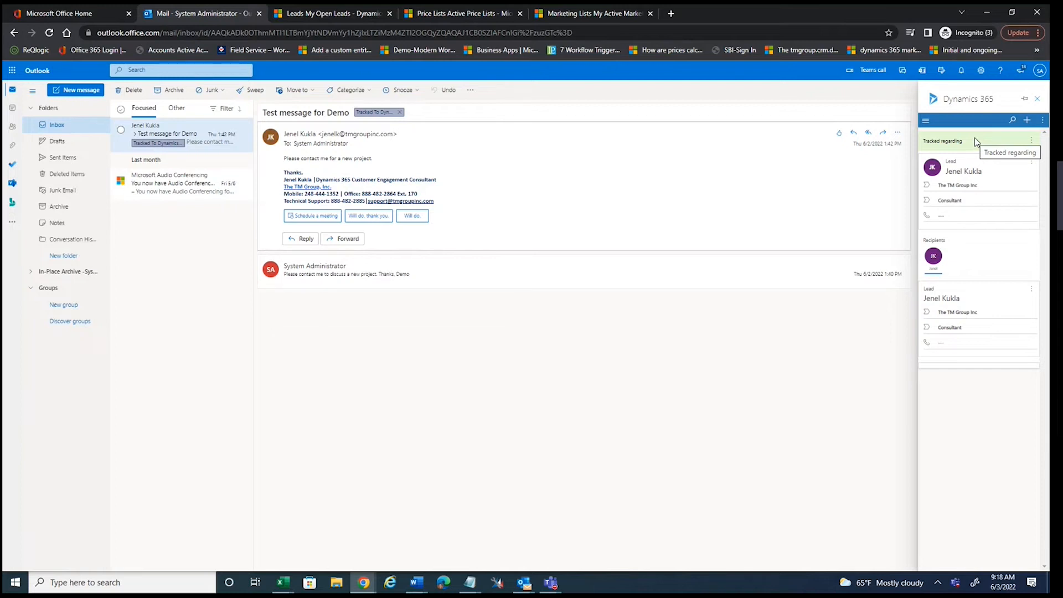
click(1032, 142)
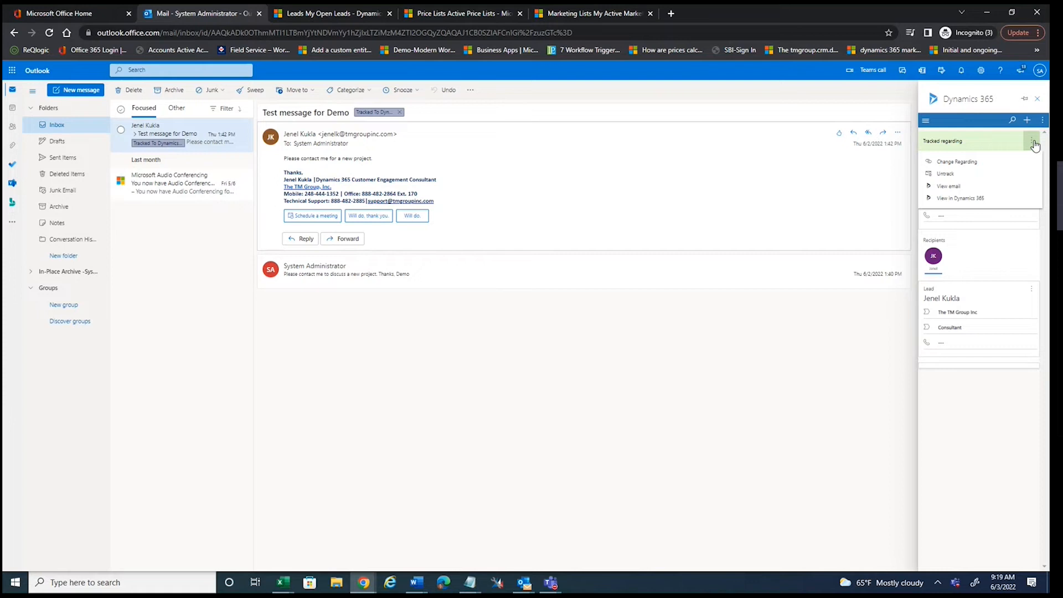
click(1034, 143)
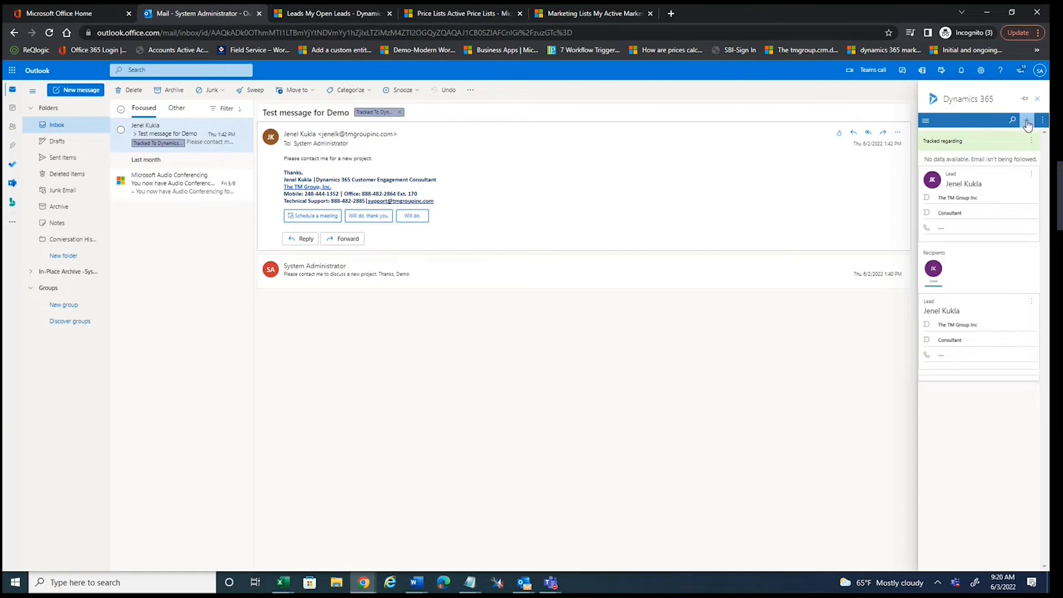
click(1029, 122)
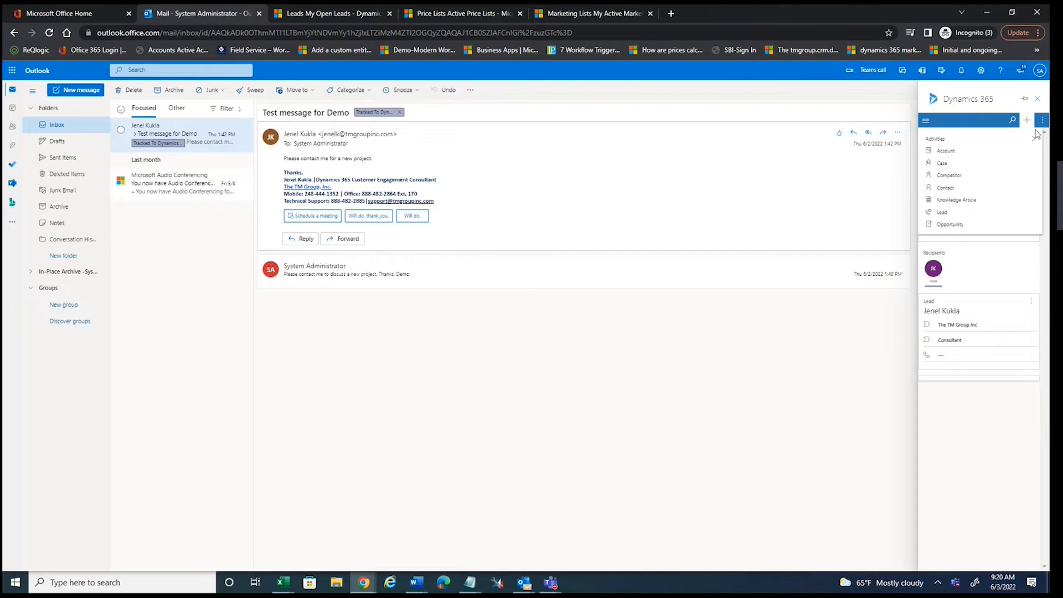
click(1040, 123)
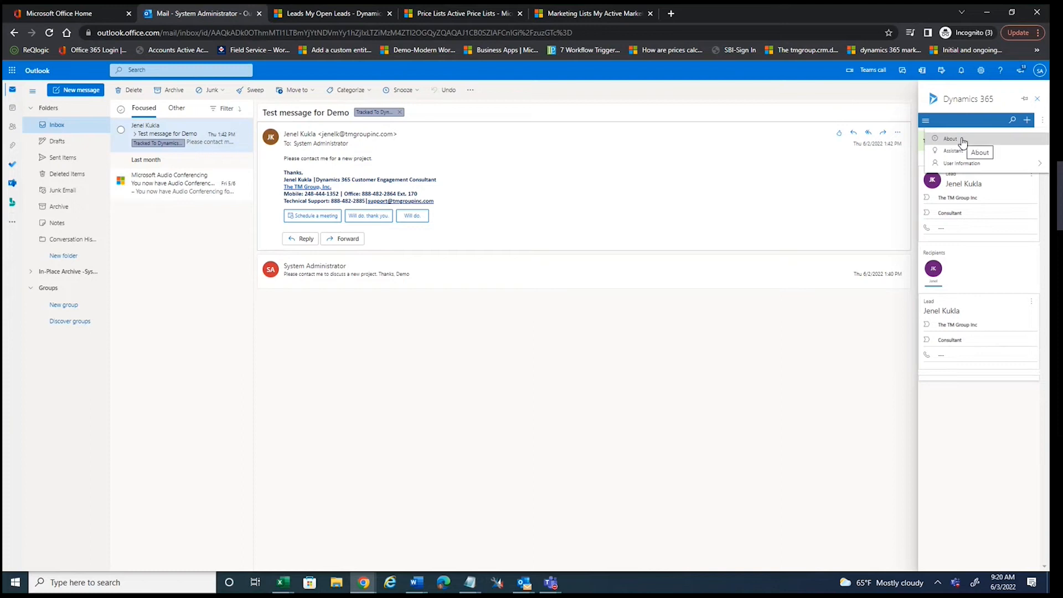
click(987, 122)
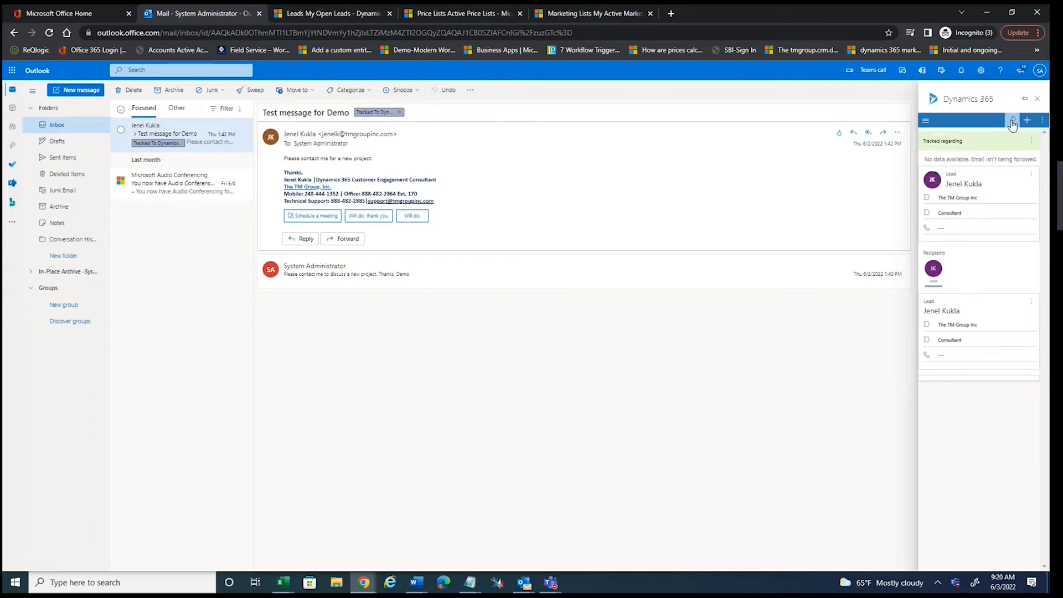
Search the Dynamics 365 records for the new lead by first name, without a record type filter
click(1012, 122)
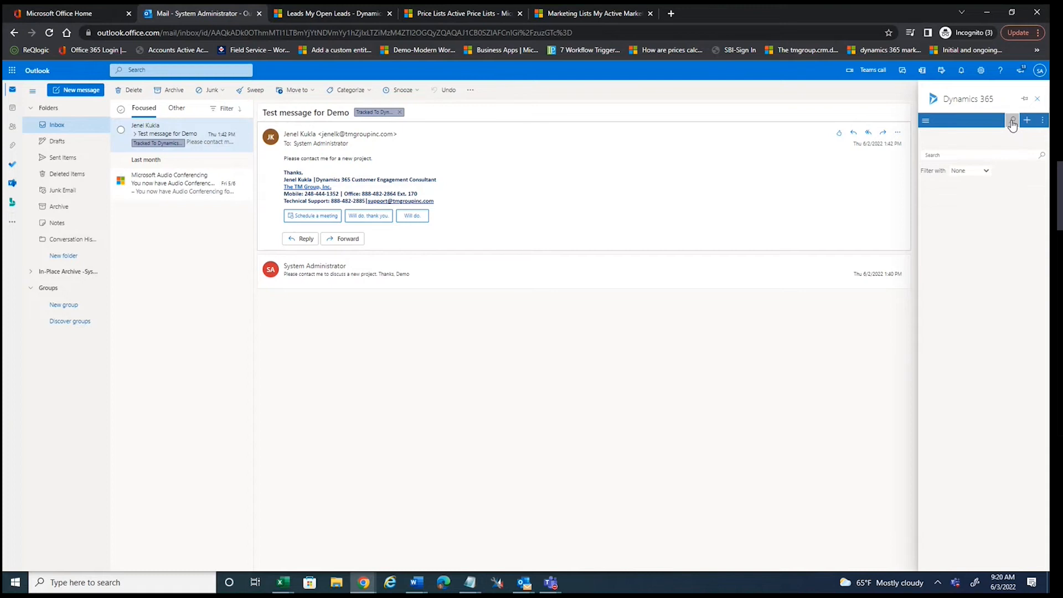
click(988, 173)
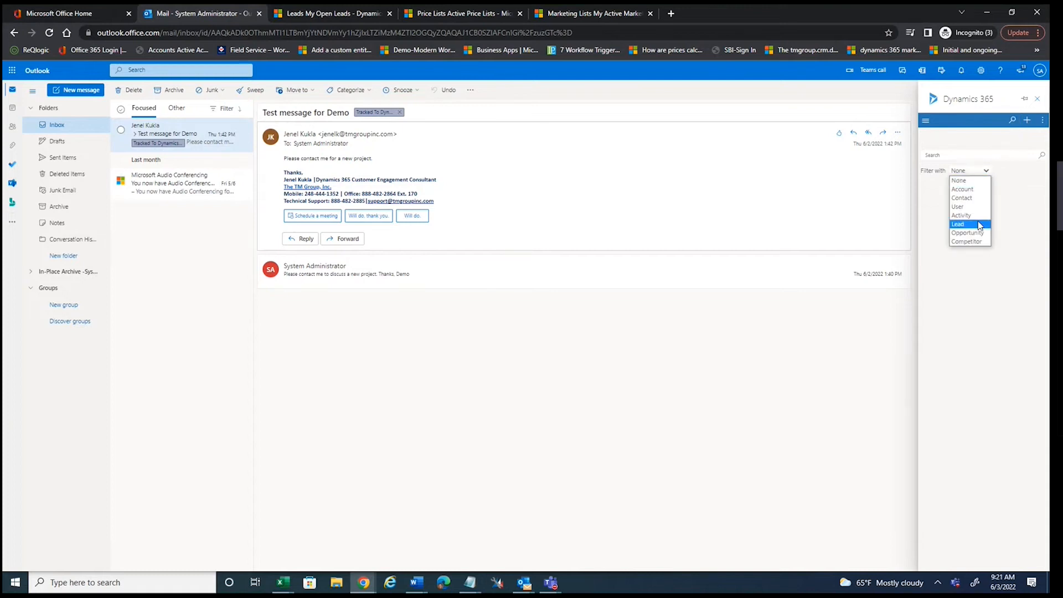
click(978, 187)
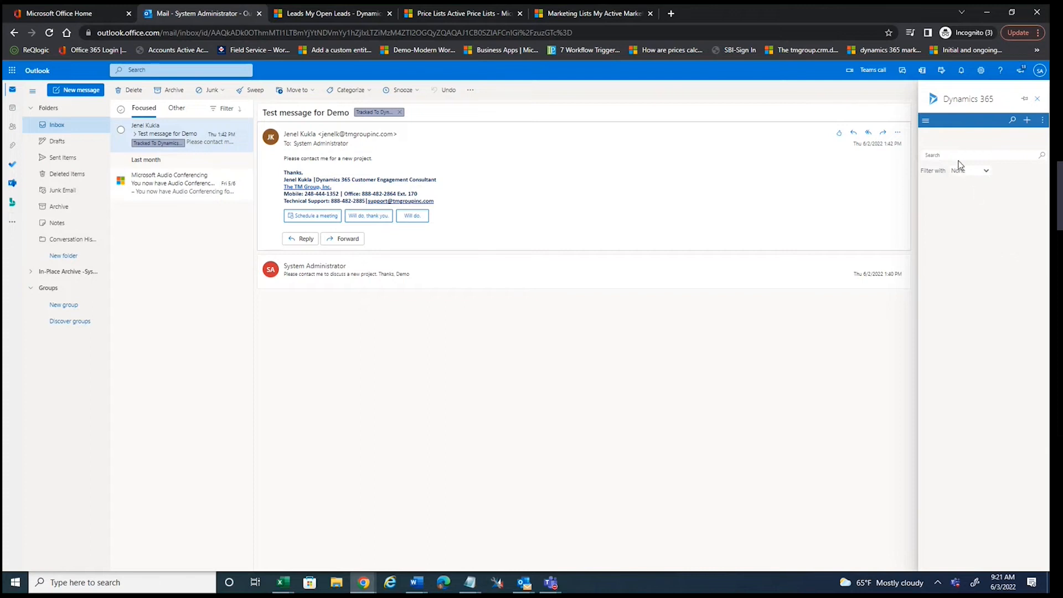
text(Jenel)
click(1043, 156)
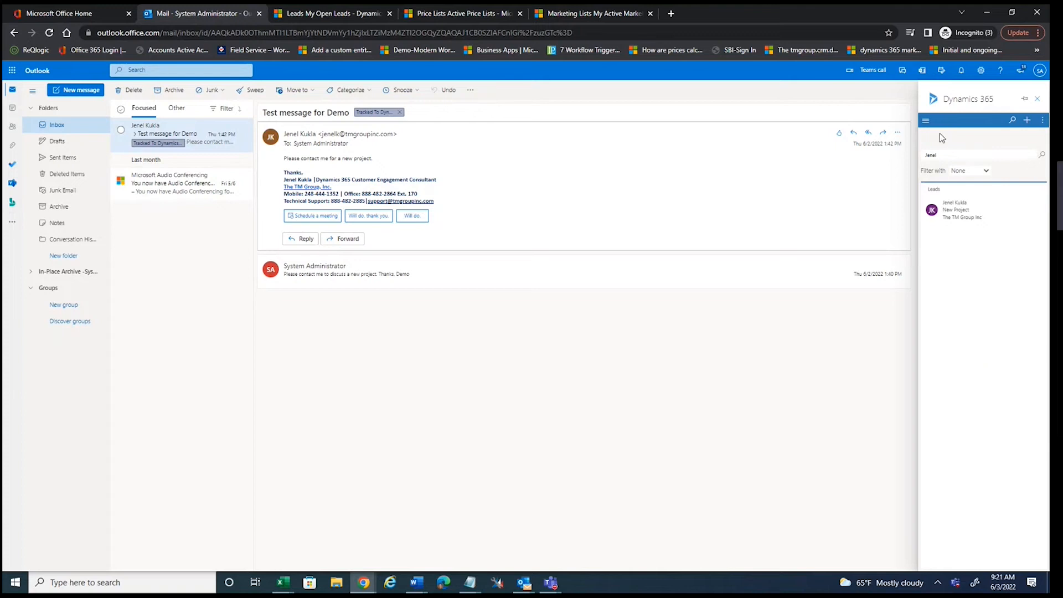
click(926, 121)
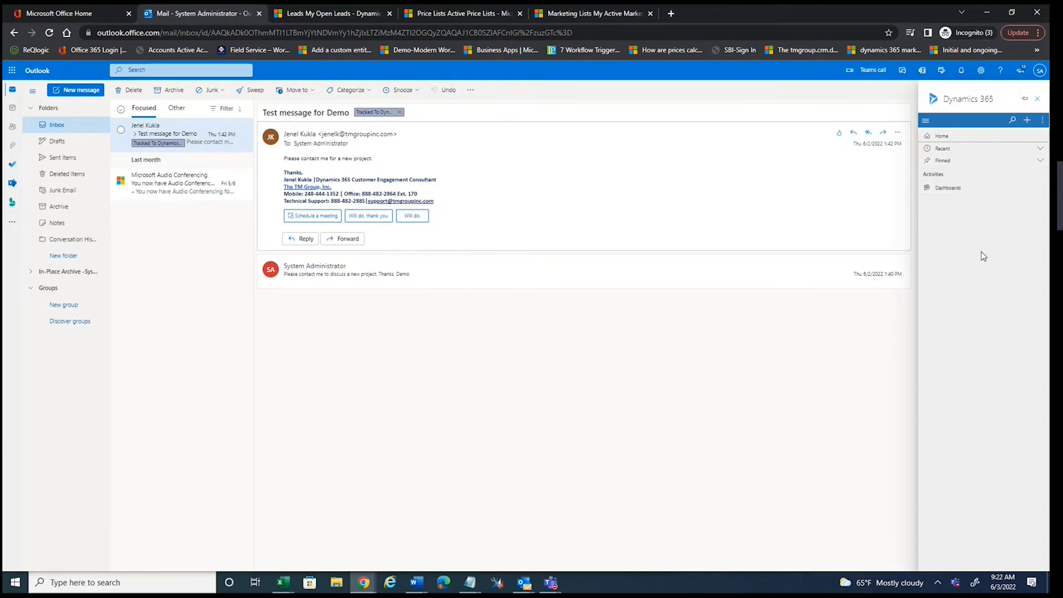
click(948, 189)
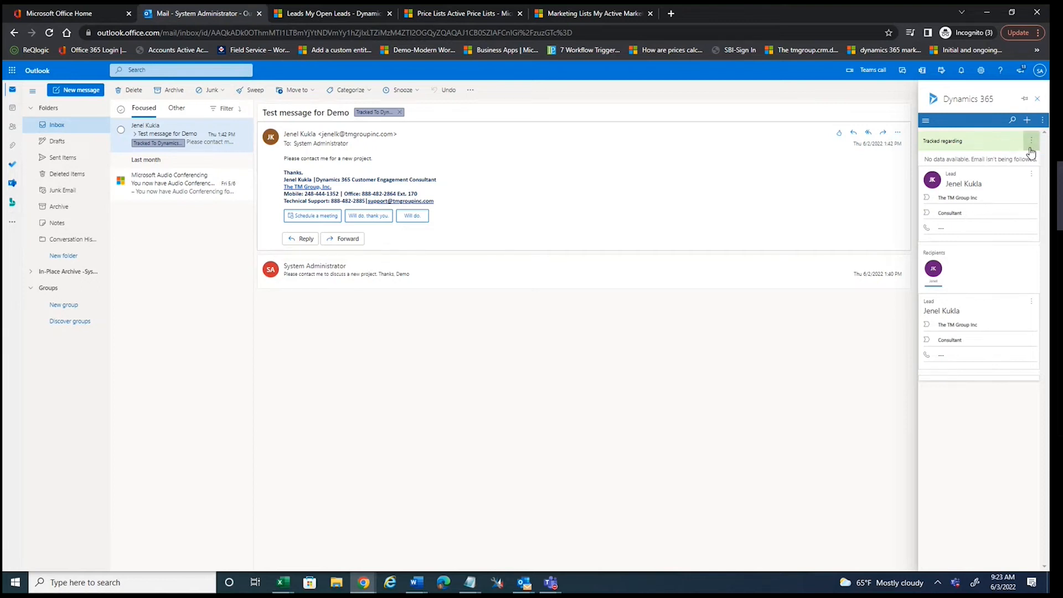
Start a new phone call activity in the Dynamics 365 add-in with the subject "New project"
click(1024, 121)
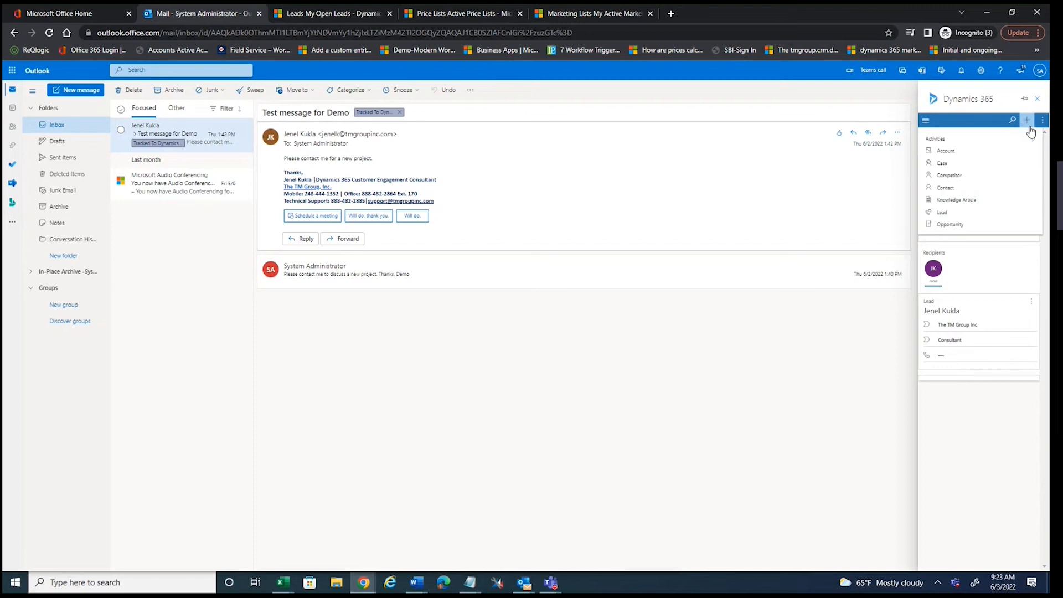
click(1032, 139)
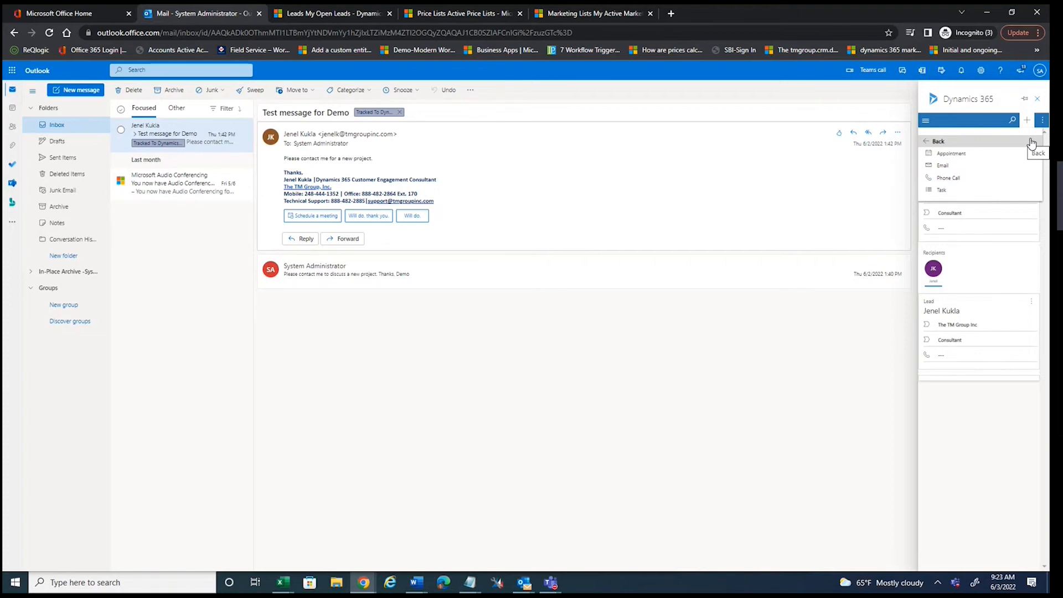
click(957, 178)
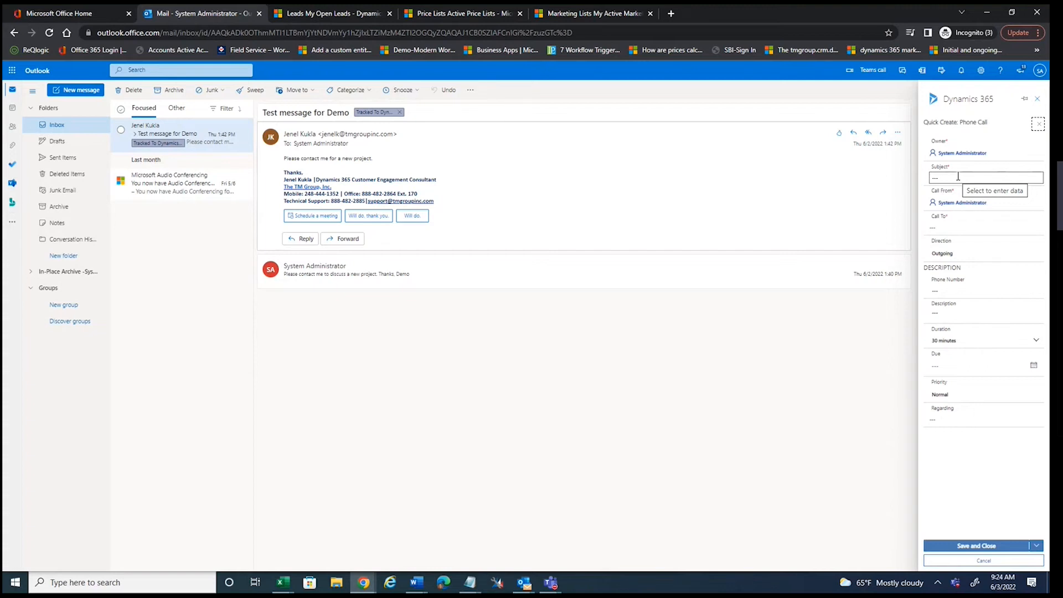
click(958, 176)
text(New)
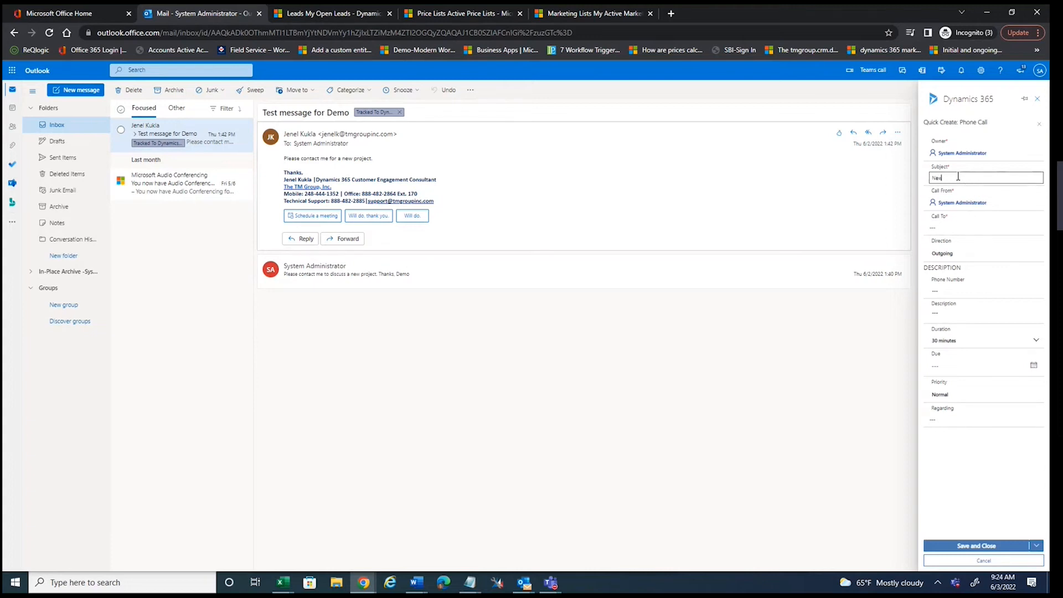
text( project)
Set the phone call's Call To recipient to the newly created lead
click(988, 234)
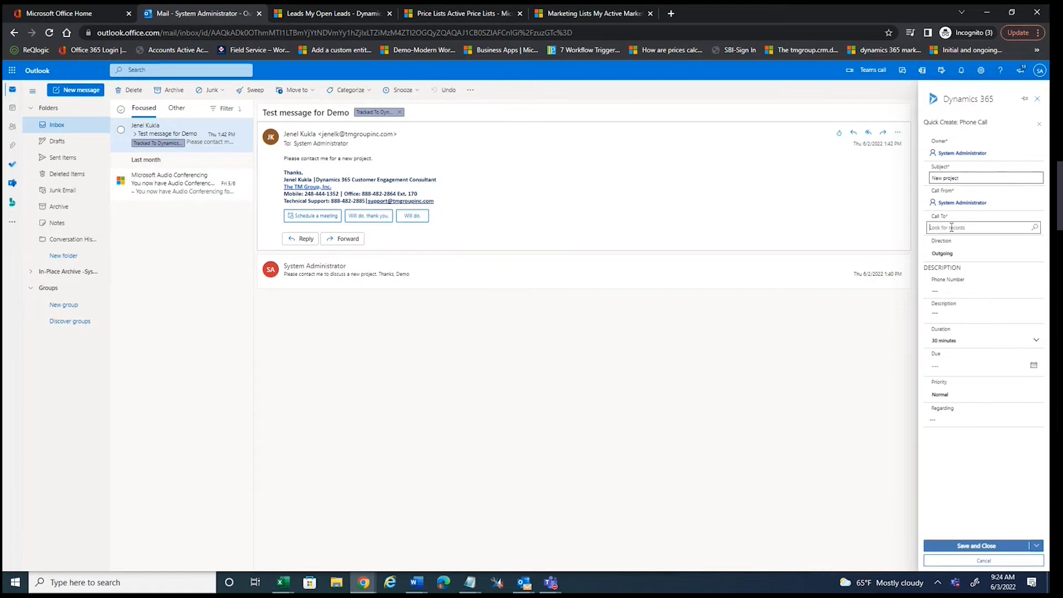
text(jen)
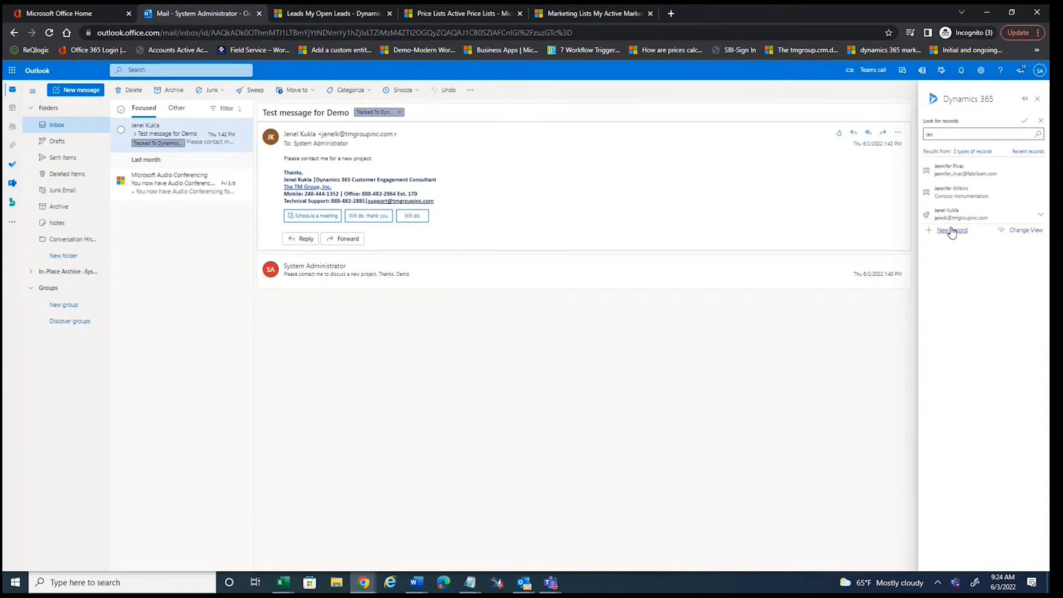
click(951, 216)
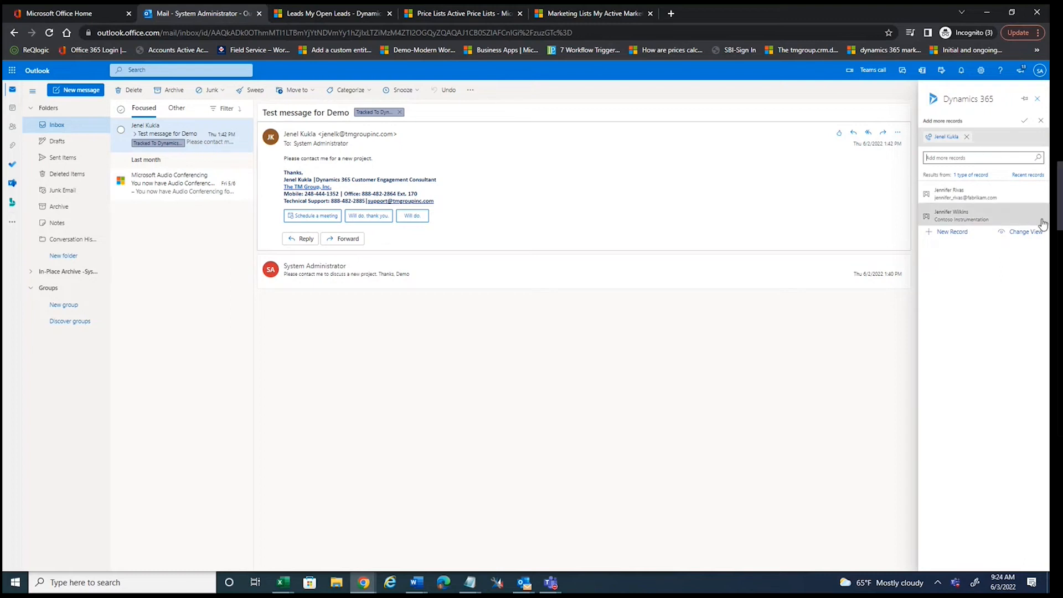
click(1025, 122)
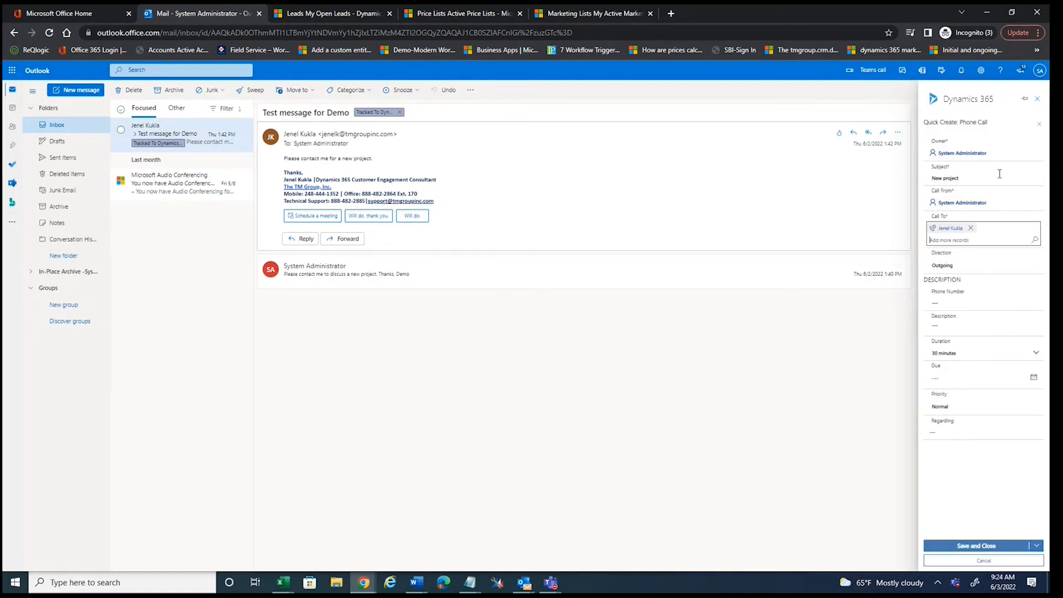
Set the phone call's due date to 6/7/2022 and its priority to High, then save and close it
click(963, 303)
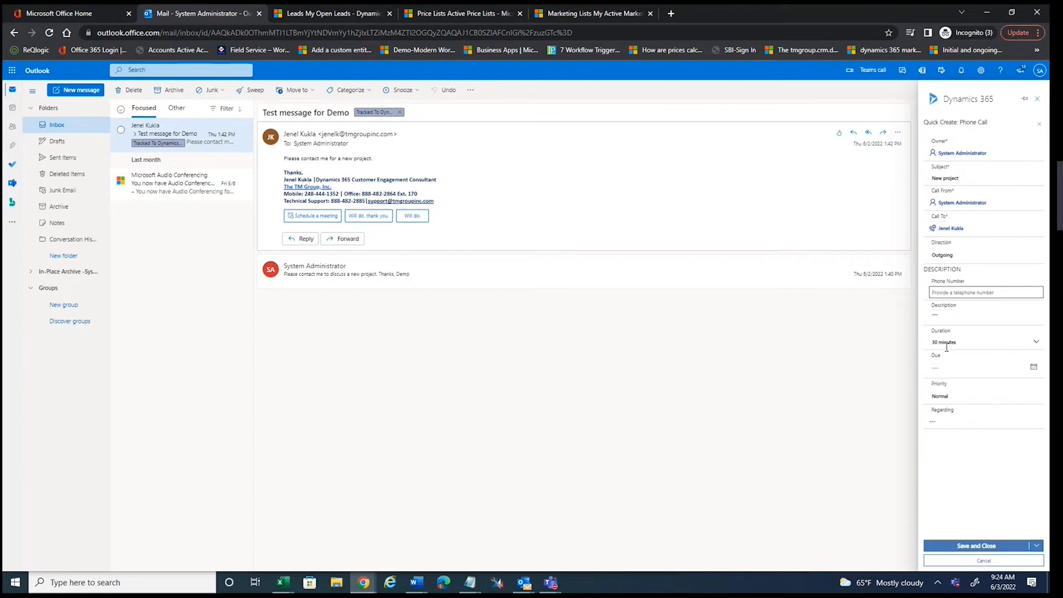
click(950, 367)
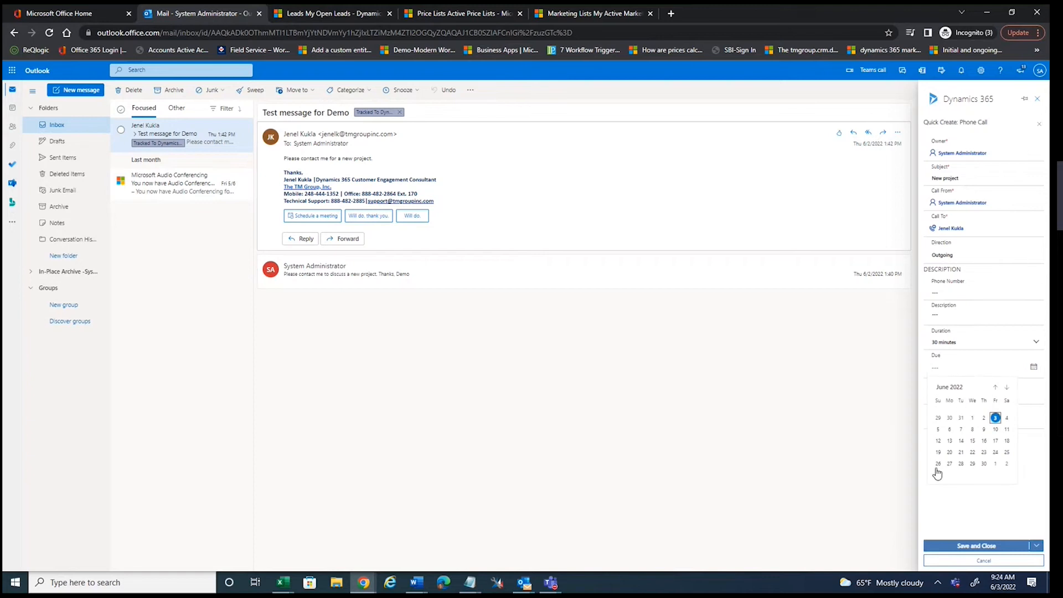
click(961, 430)
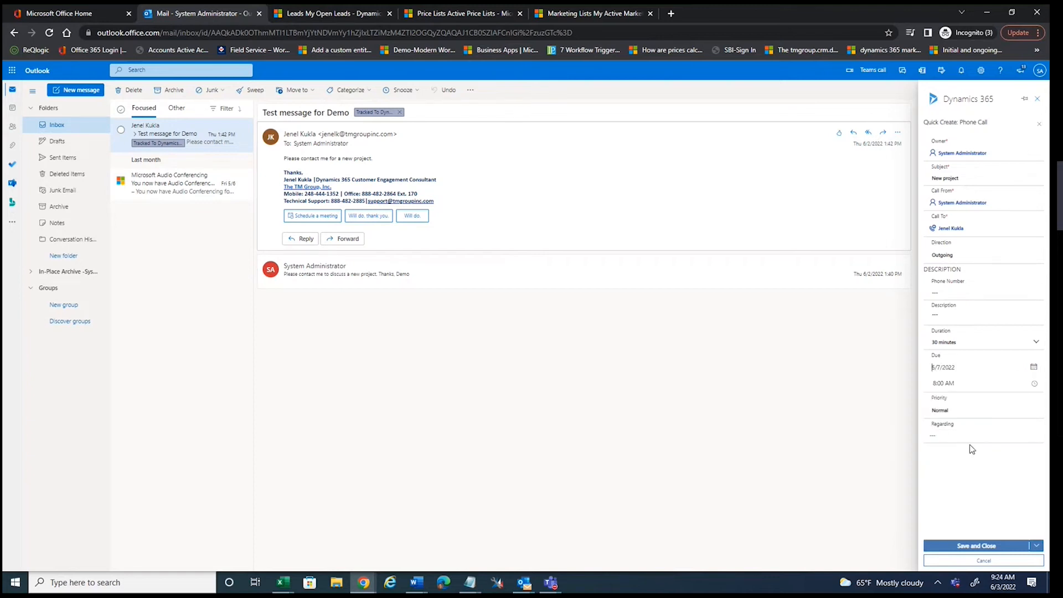
click(948, 411)
click(959, 443)
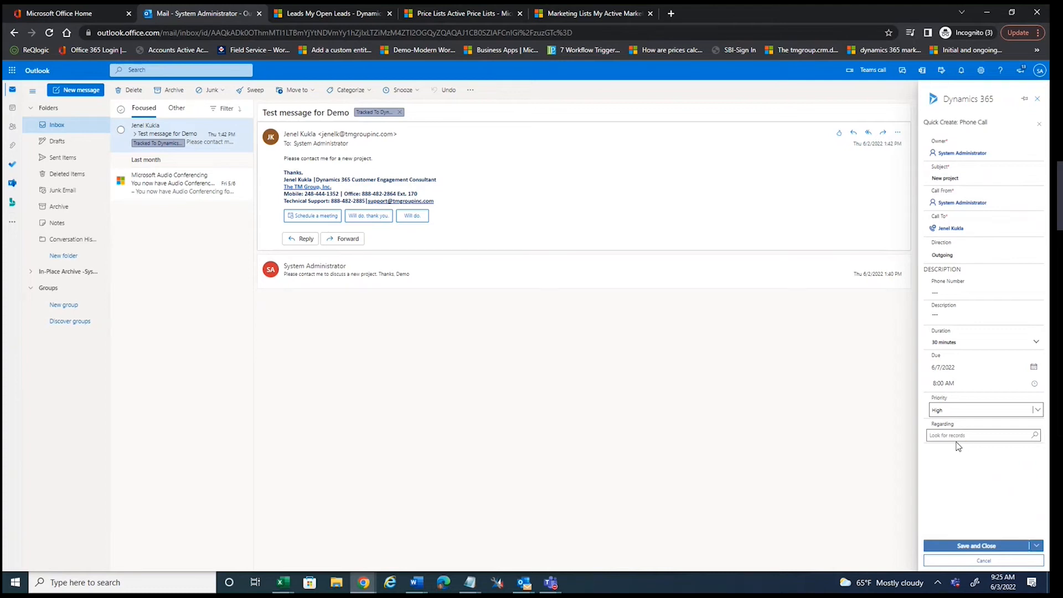
click(995, 547)
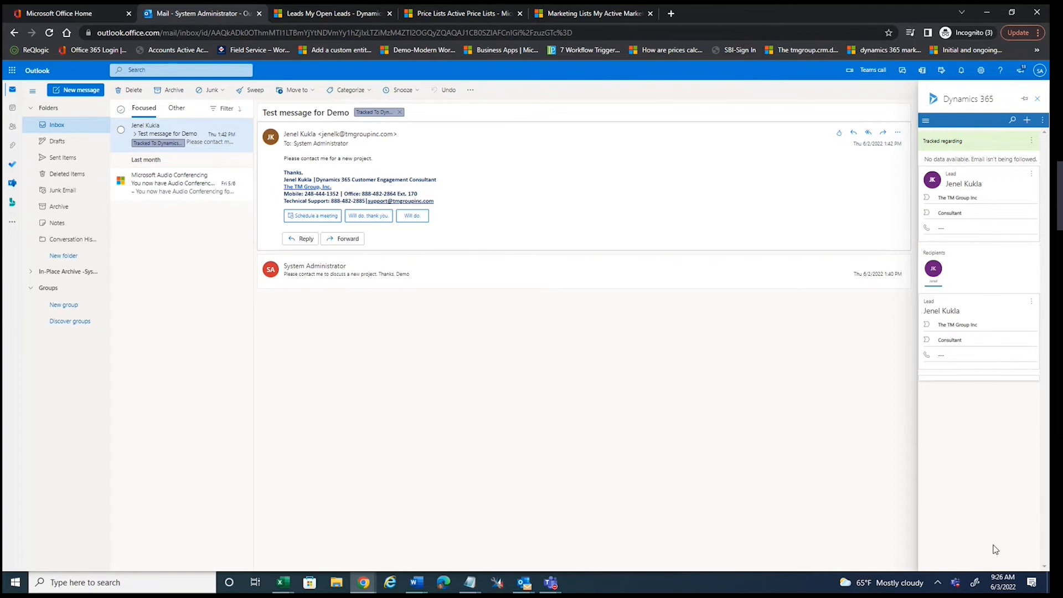
Switch to the Dynamics 365 Sales Hub and look over the list of published apps
click(311, 15)
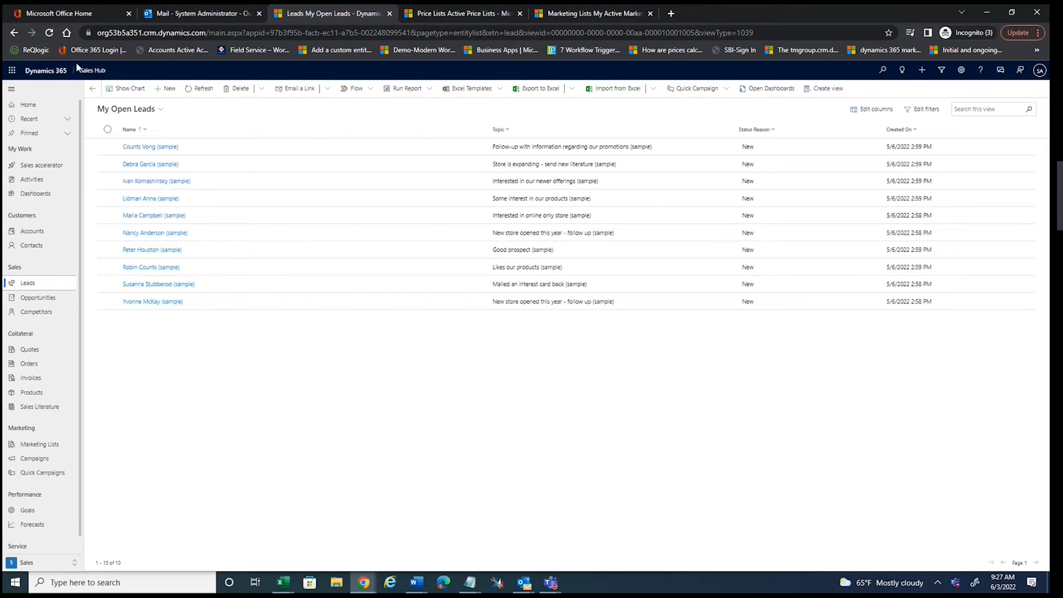
click(92, 72)
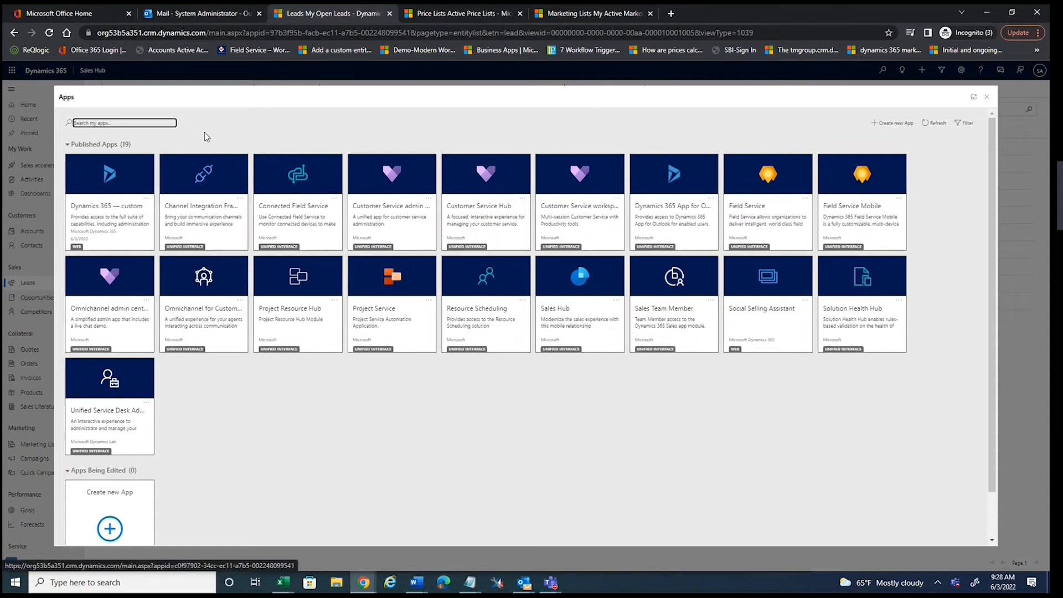
click(988, 98)
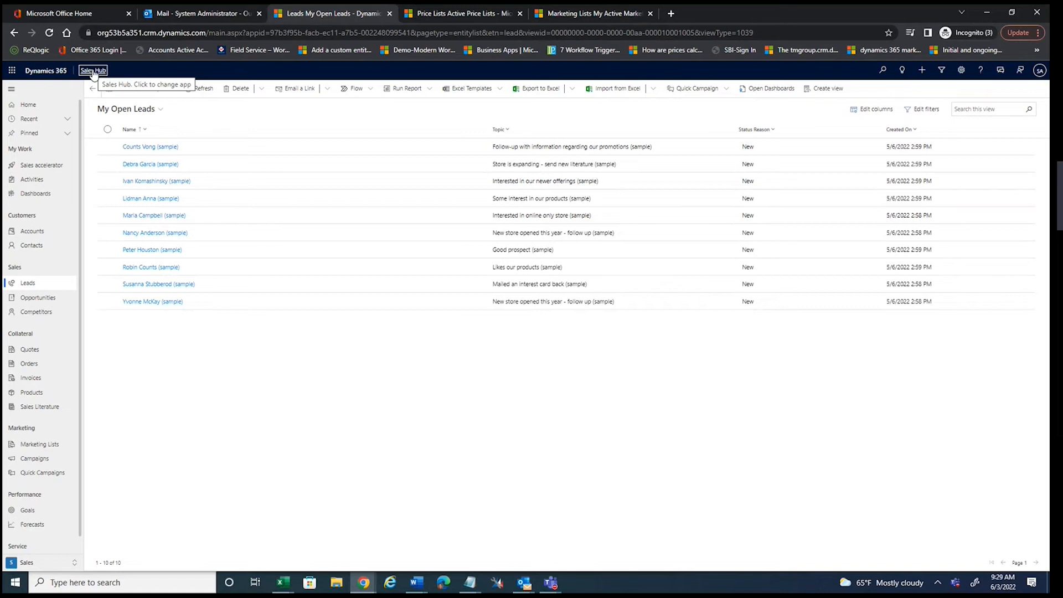
Change the leads list to the Open Leads view and open the "New Project" lead created from the email
click(160, 111)
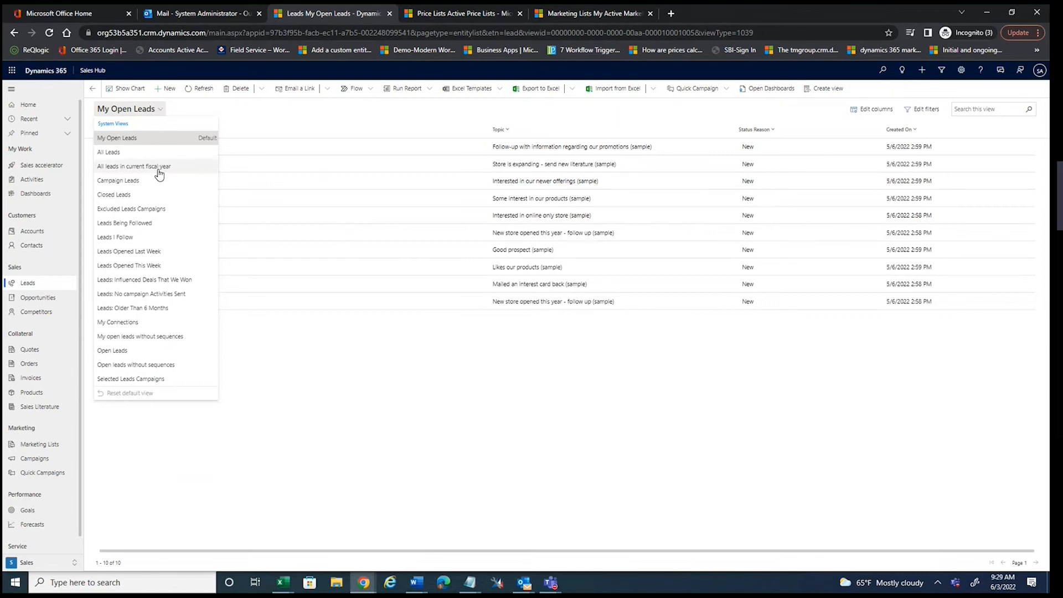
click(128, 351)
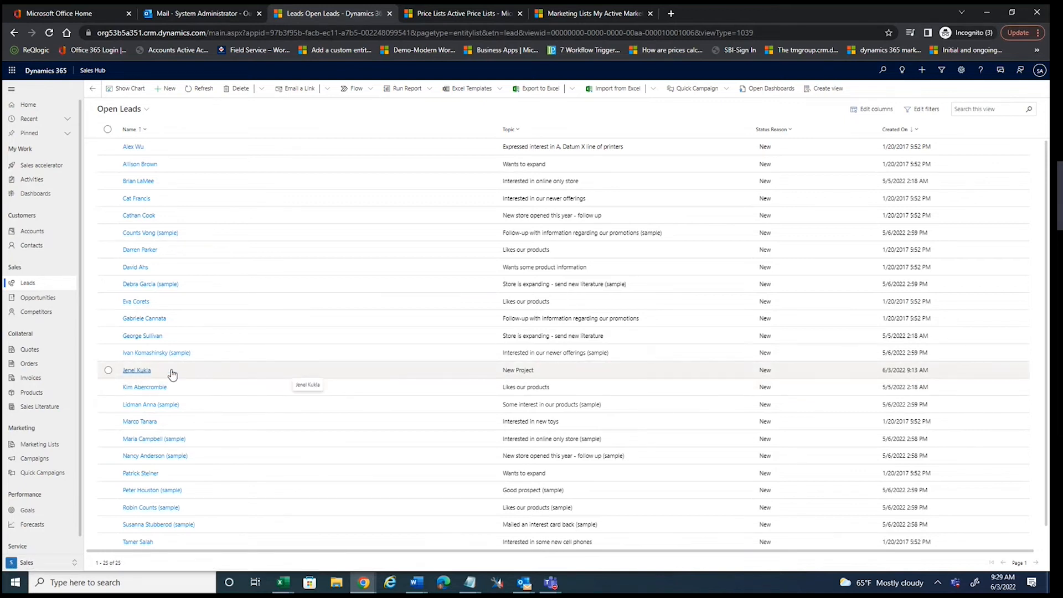
click(137, 371)
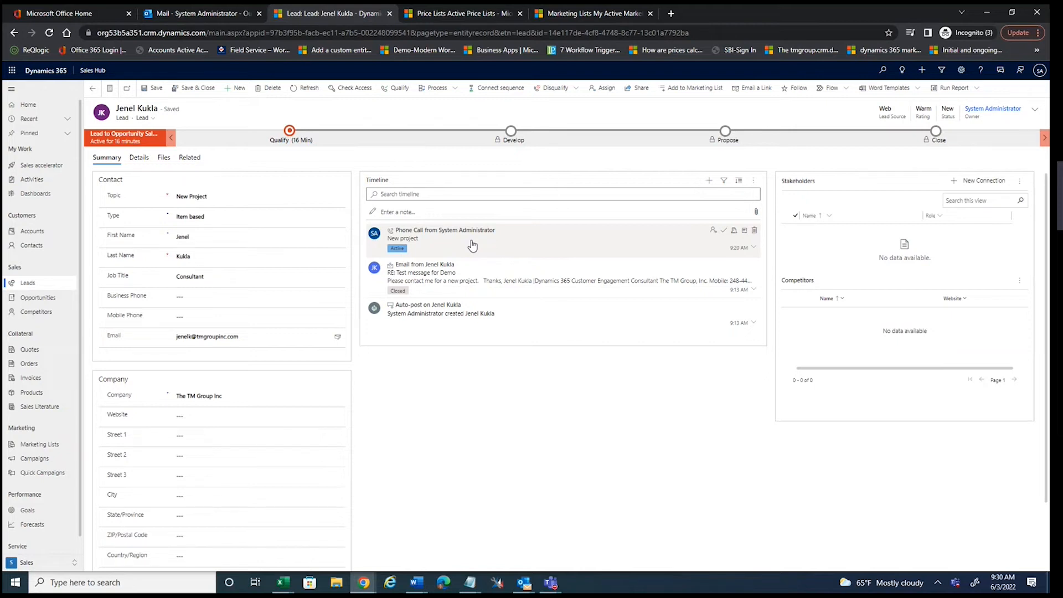
Examine the lead's Qualify stage fields, including the Purchase Timeframe options and the Existing Account lookup
click(289, 133)
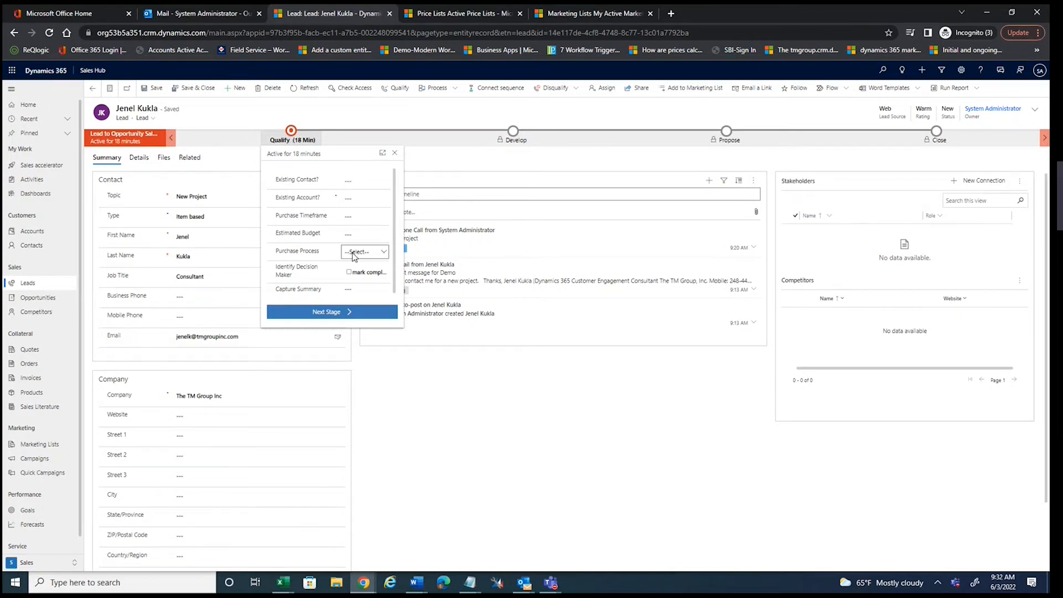
click(349, 221)
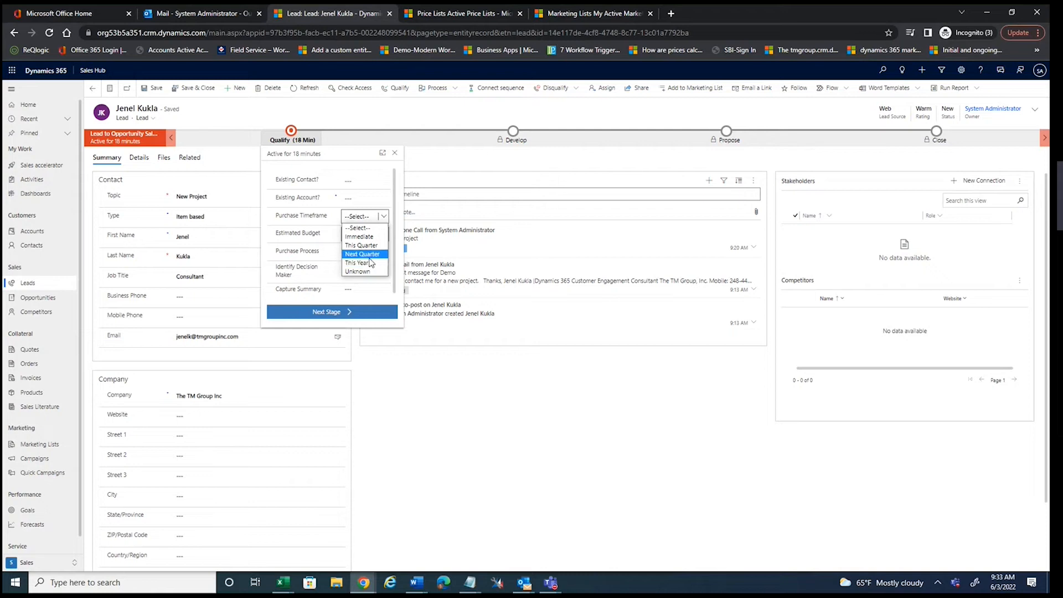
click(360, 198)
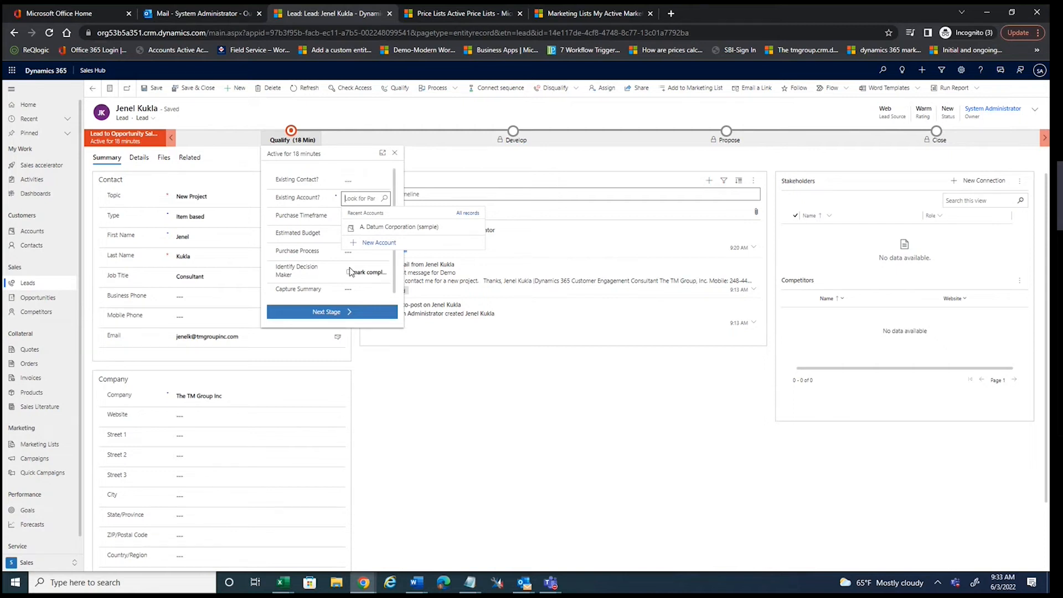
click(333, 261)
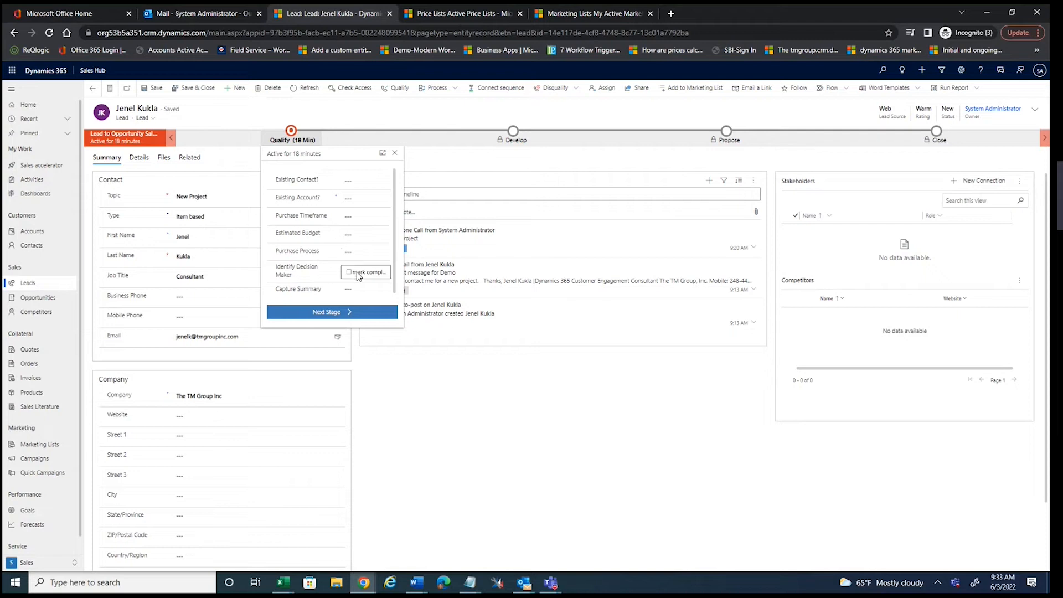
click(419, 394)
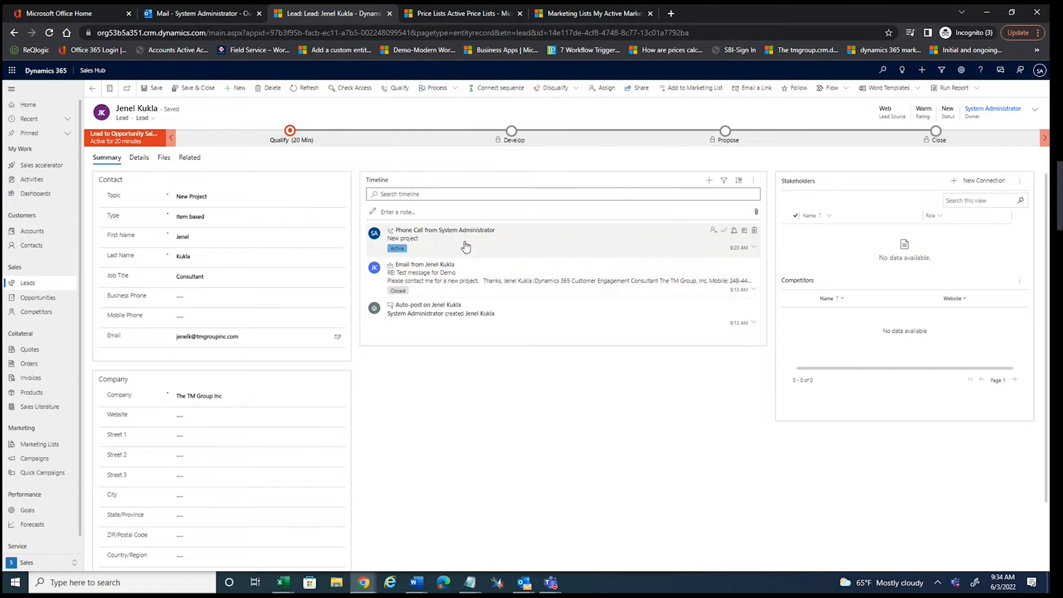
click(292, 139)
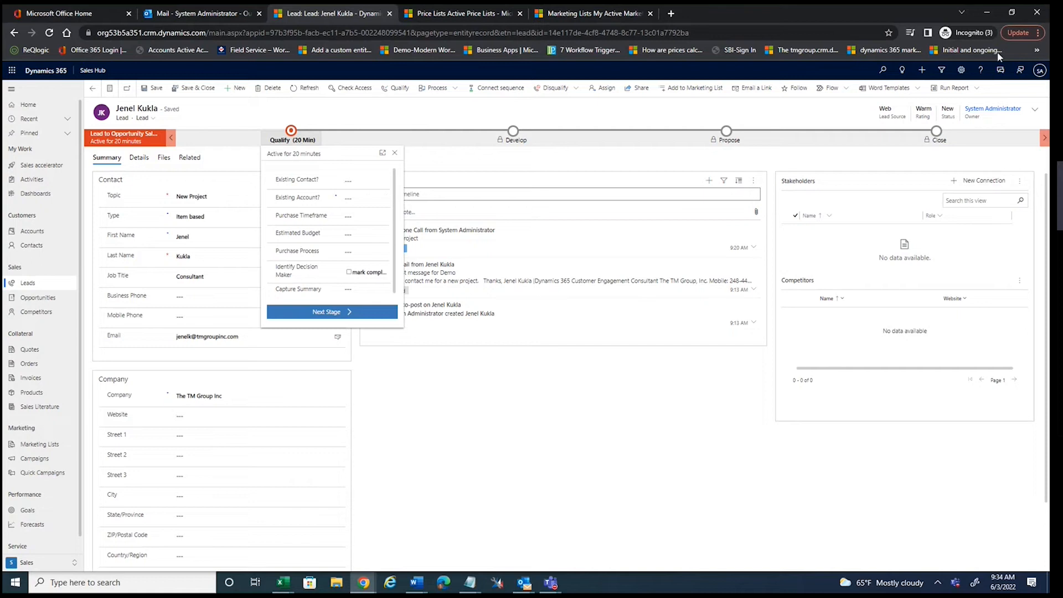
Enlarge the page by setting the browser zoom to 100%
click(1037, 51)
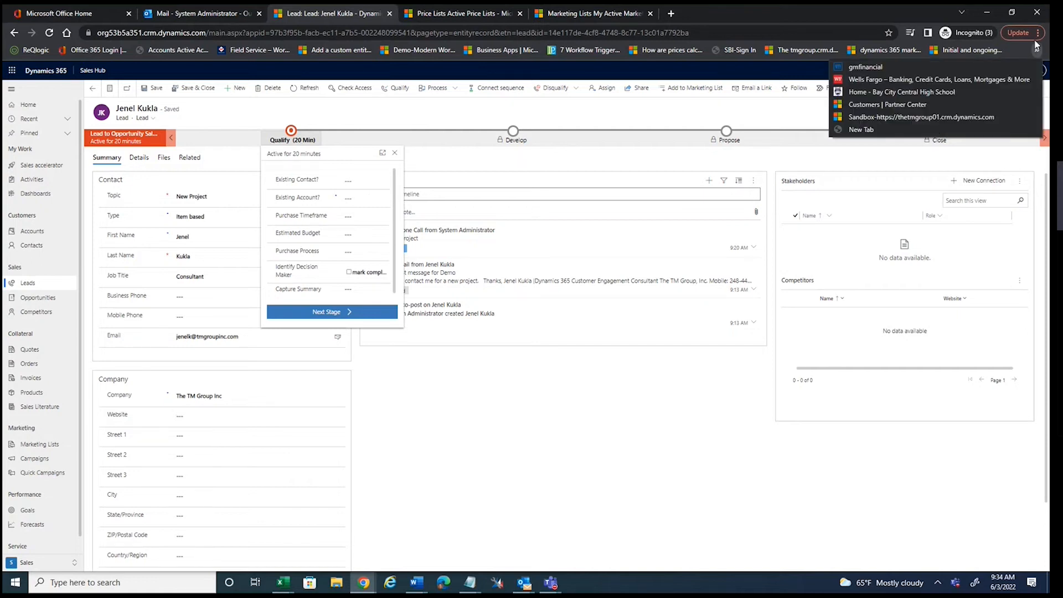
click(1035, 33)
click(1004, 140)
click(1004, 140)
click(1004, 140)
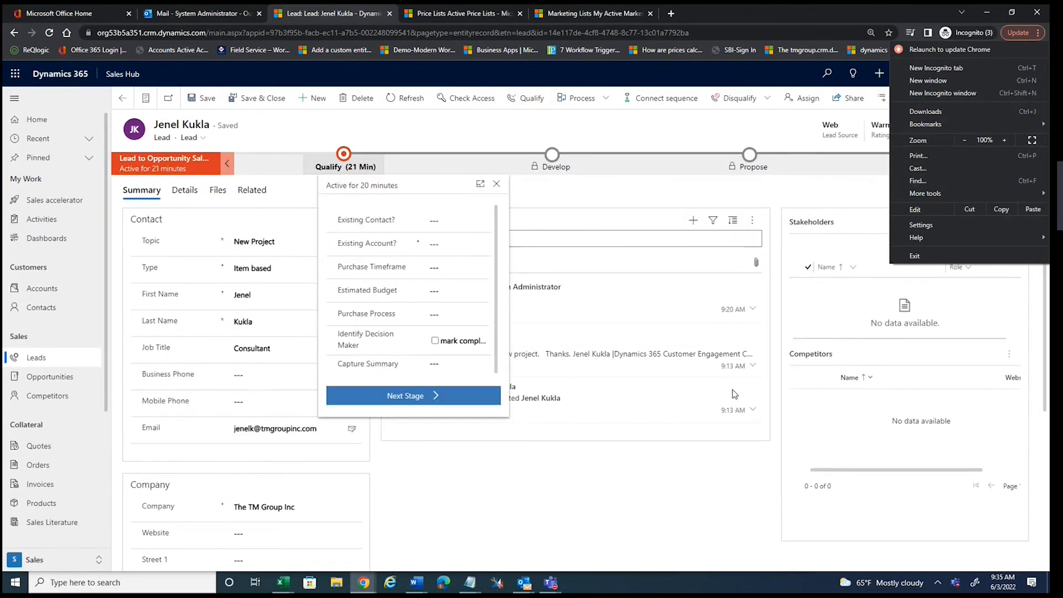
click(601, 508)
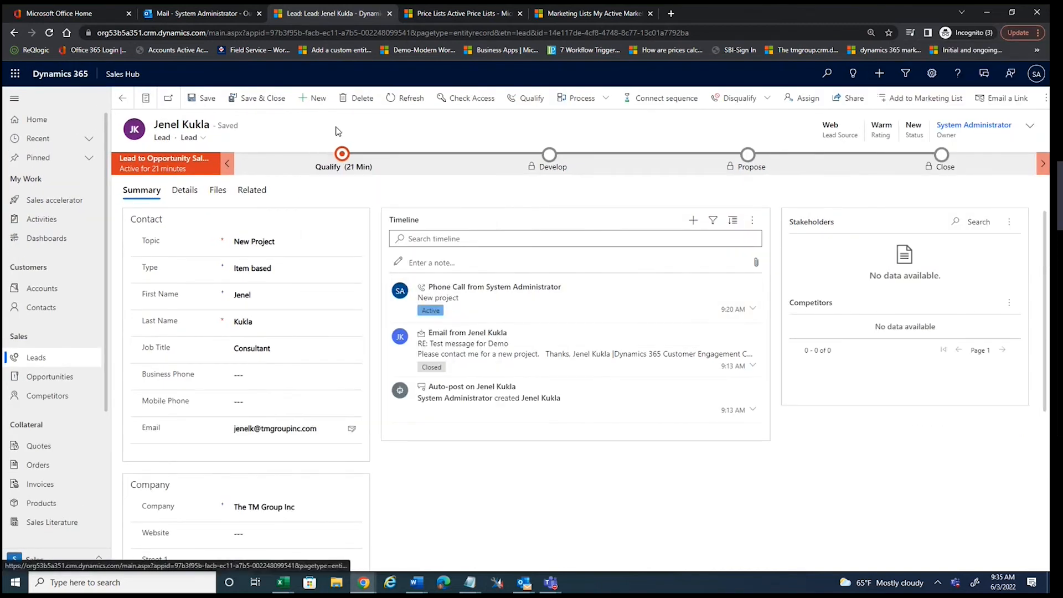
Review the lead's Qualify stage checklist, its Details information and its Files section
click(341, 161)
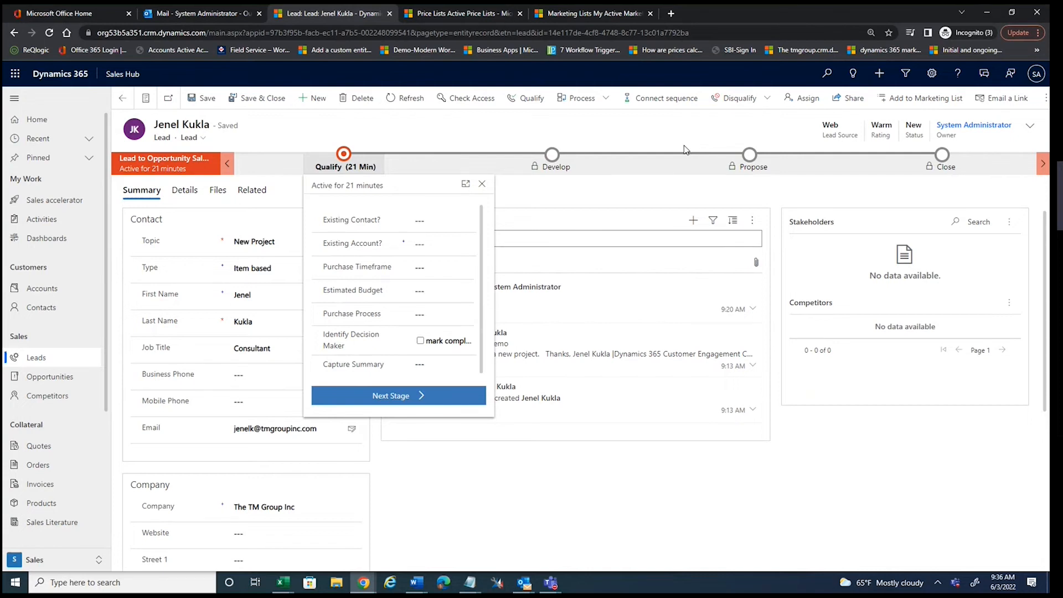
click(591, 144)
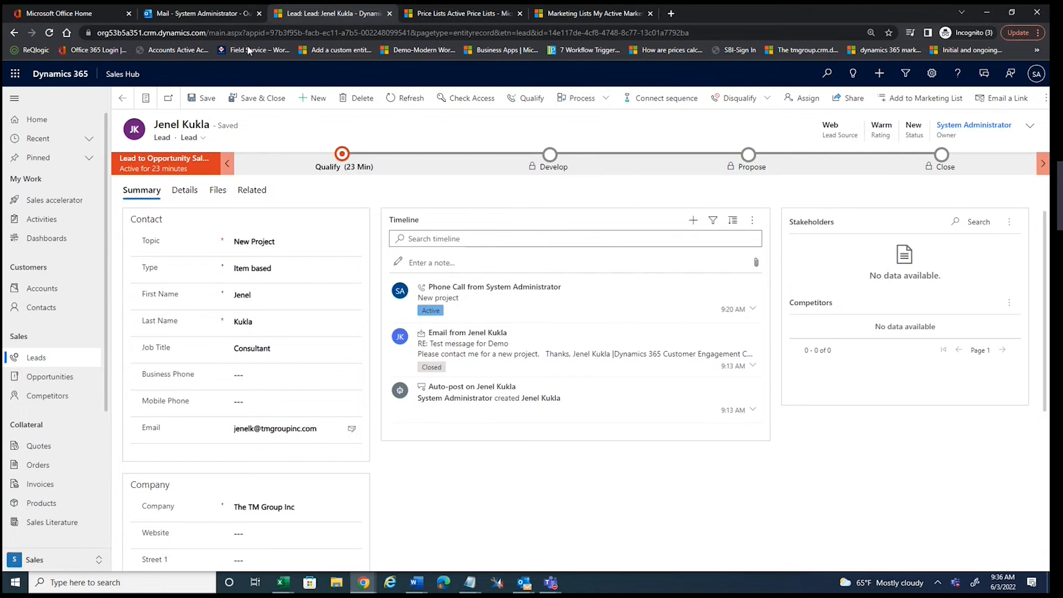
click(182, 193)
click(149, 191)
click(185, 191)
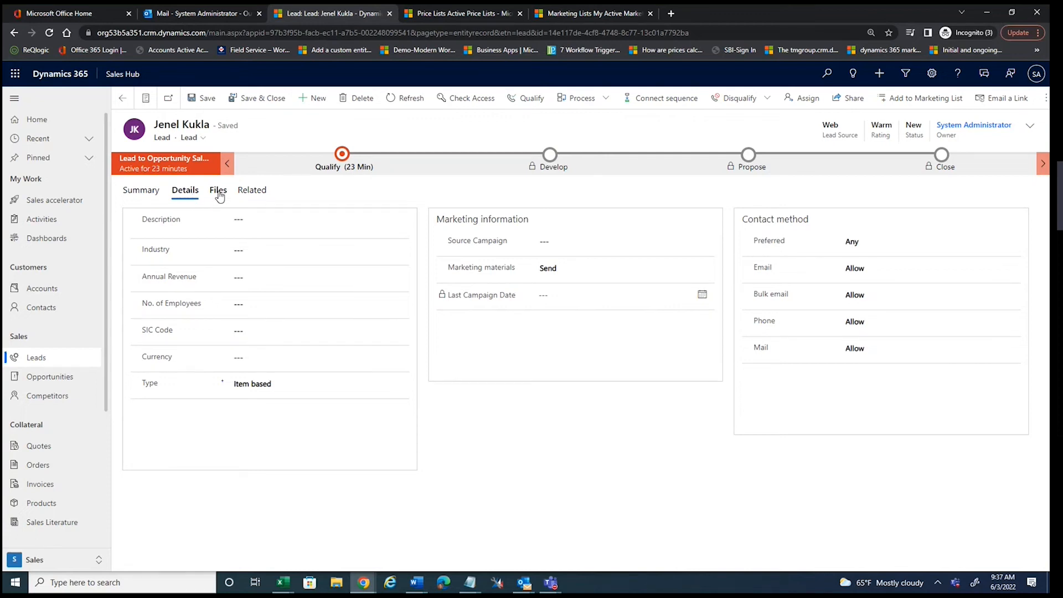
click(219, 198)
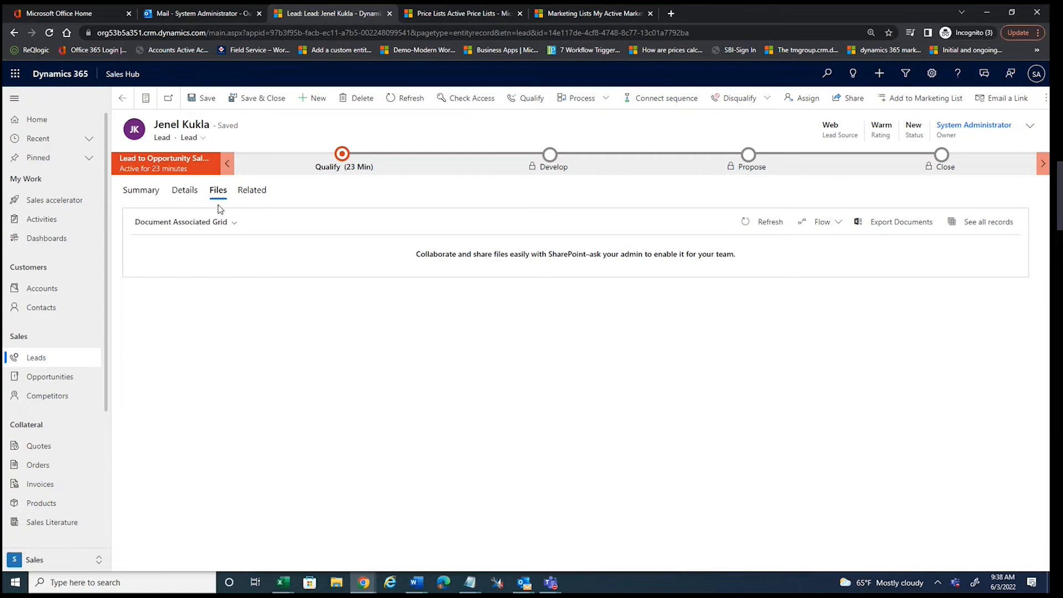
Return to the lead's summary and qualify the lead to convert it into an opportunity
click(142, 190)
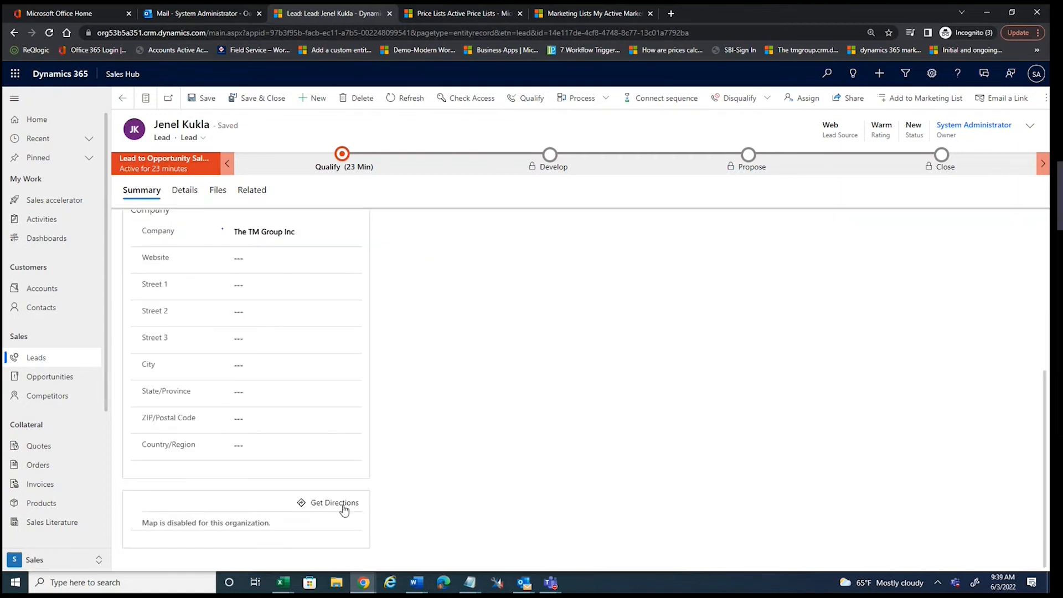
click(532, 98)
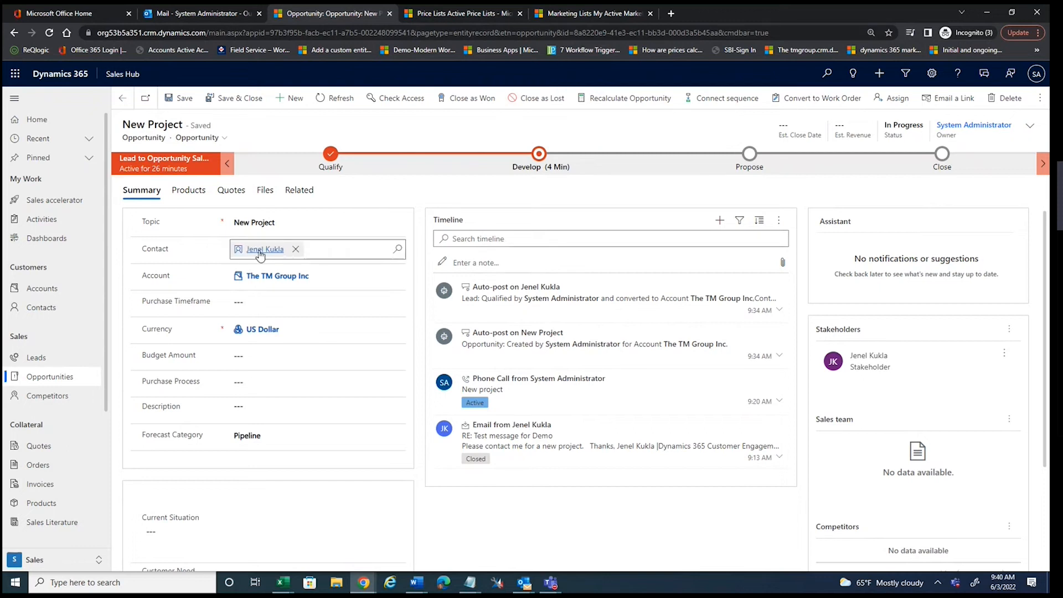
Compare the lead's completed Qualify stage with the opportunity's Develop stage in the business process flow
mouse_move(260, 254)
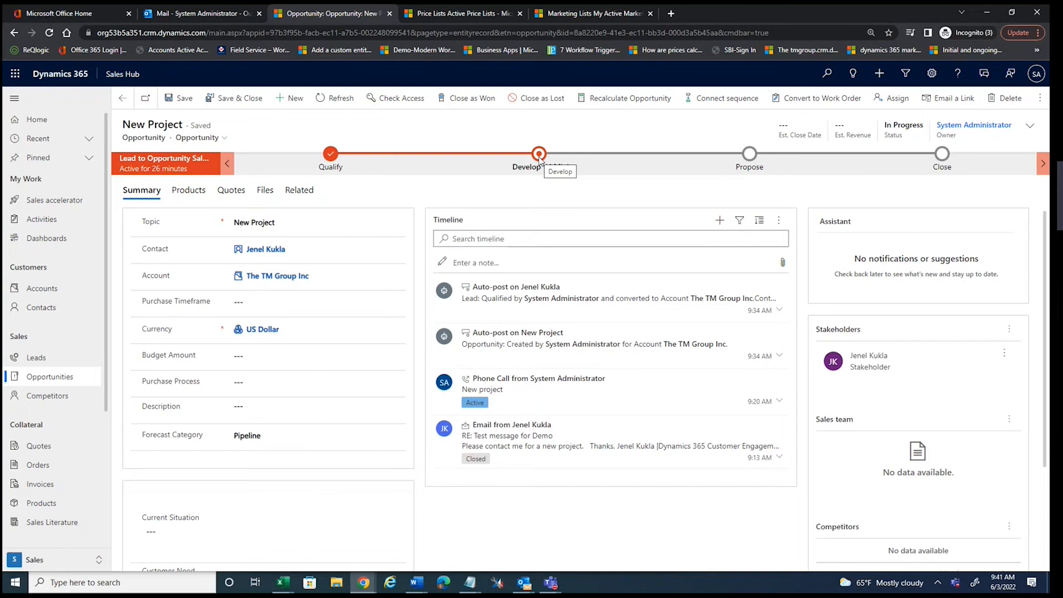
click(334, 163)
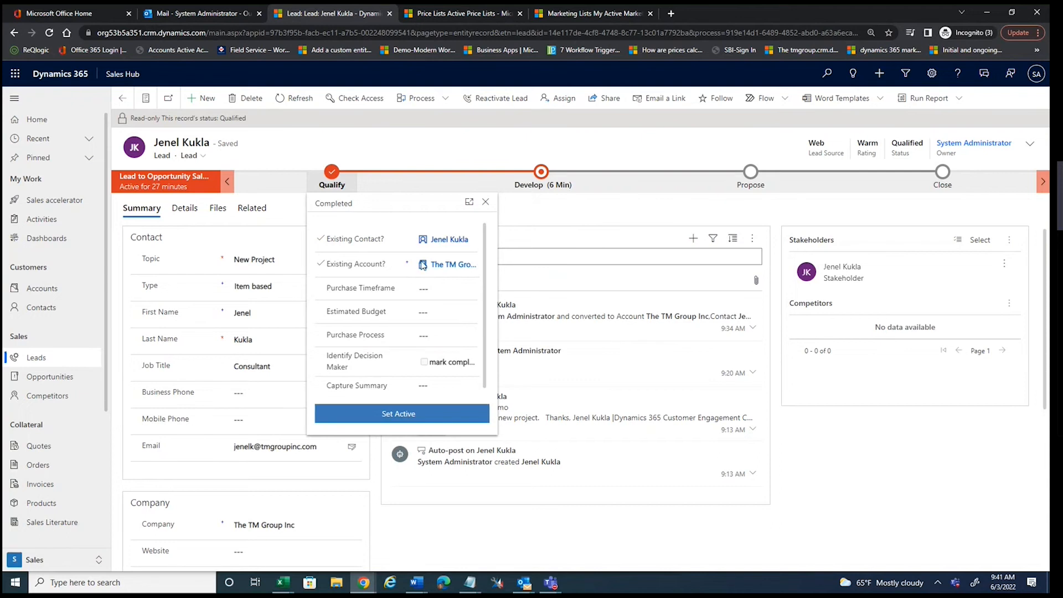
click(543, 172)
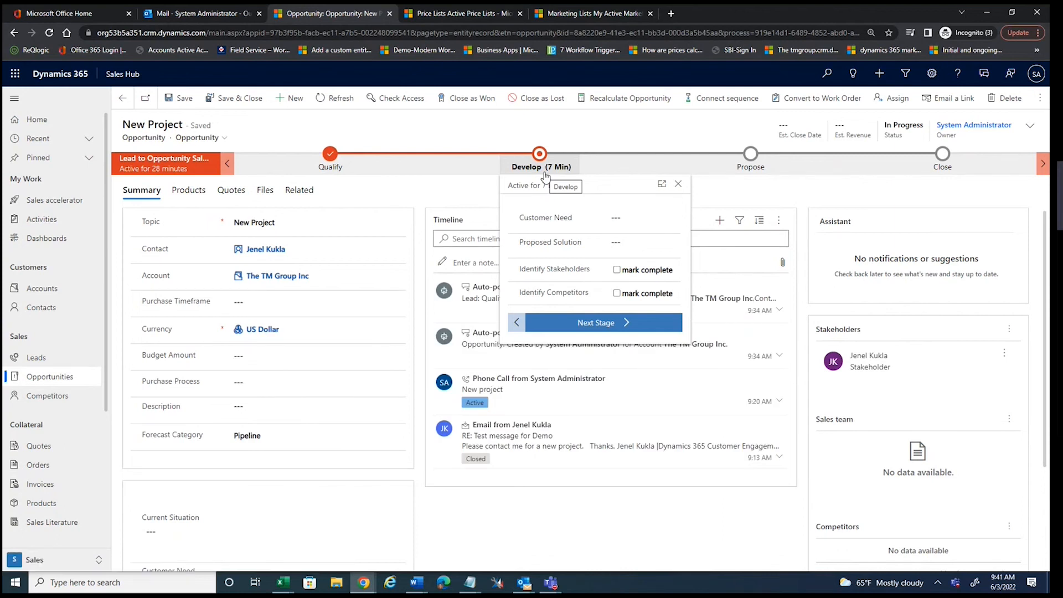
click(331, 156)
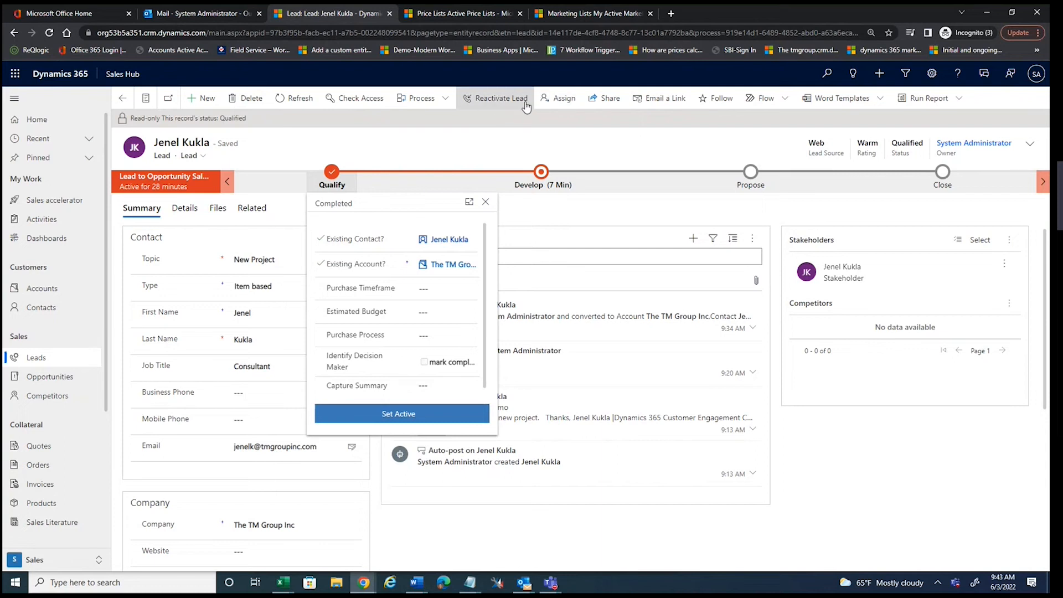
click(546, 175)
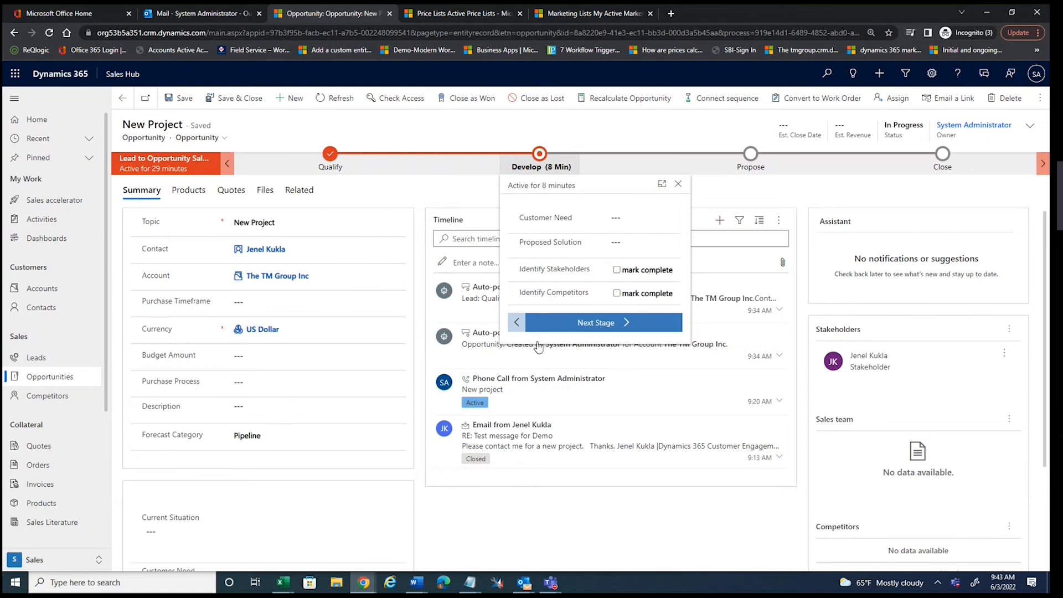
Close the Develop stage details and review the opportunity's Summary, Products and Quotes information
click(418, 188)
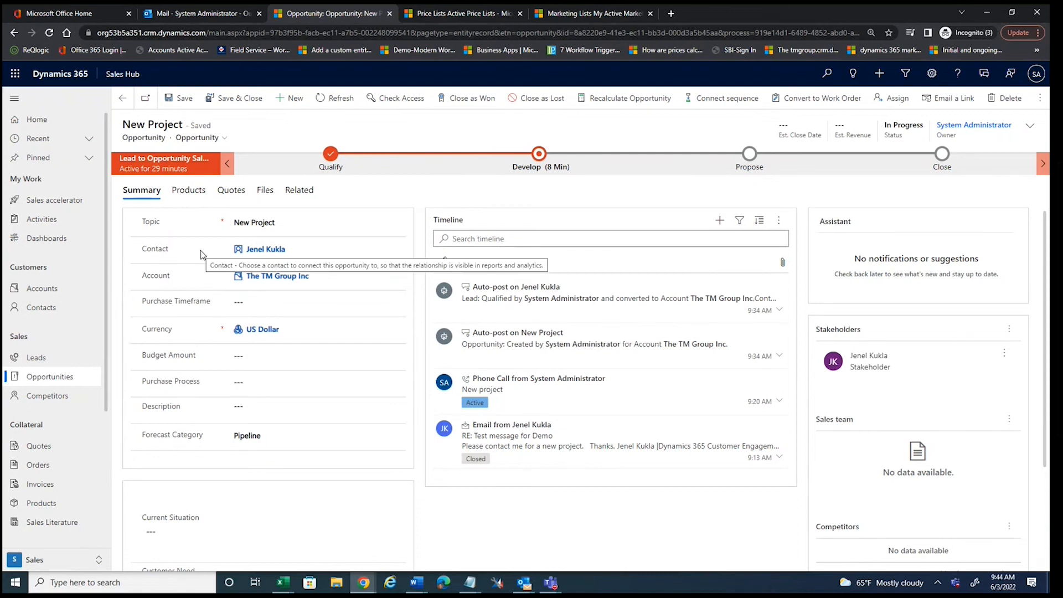
scroll(200, 250, down, 2)
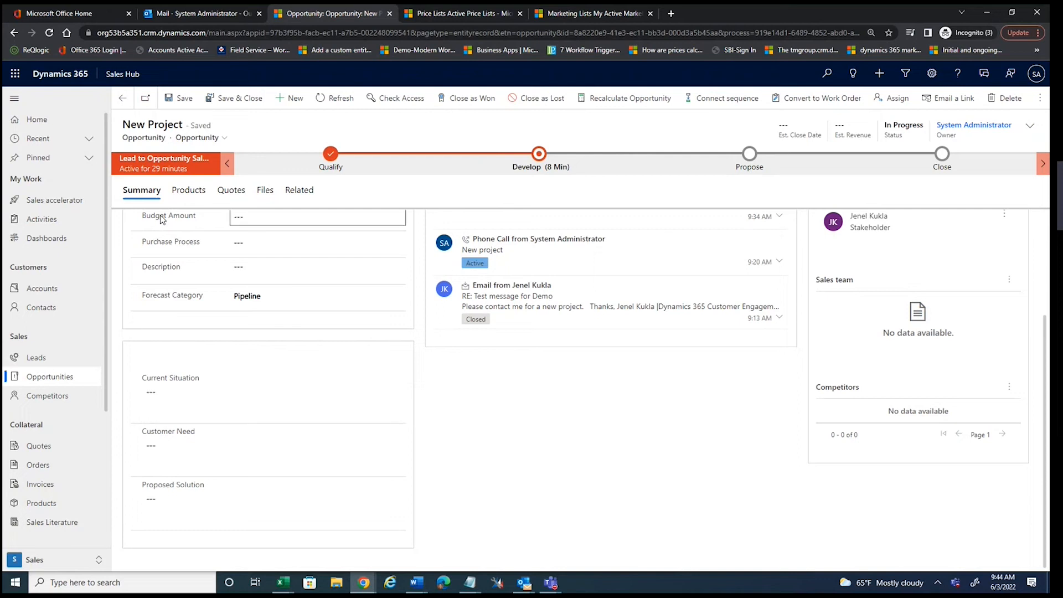
click(179, 193)
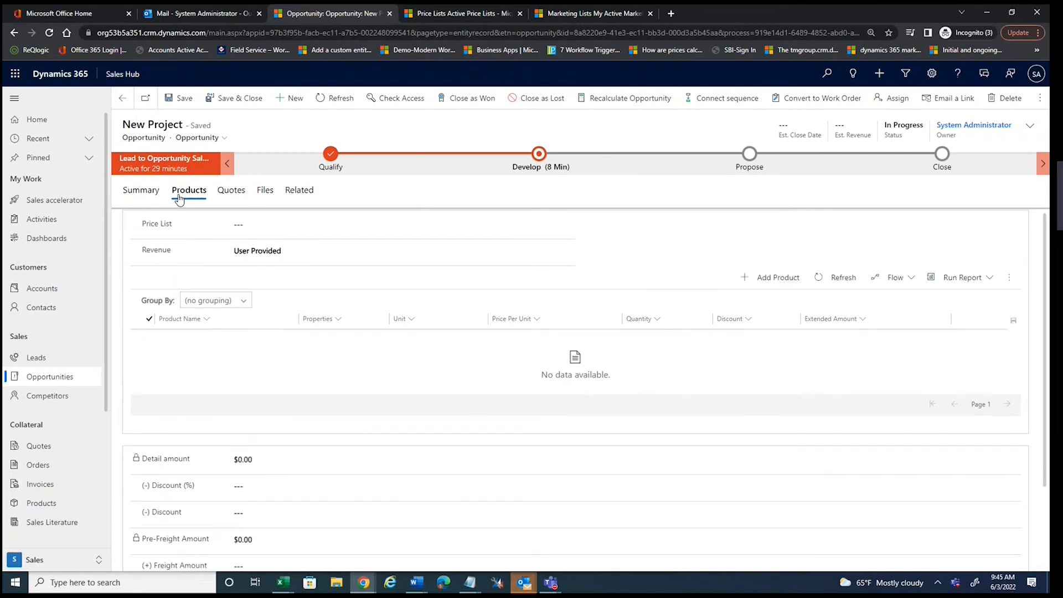
click(229, 198)
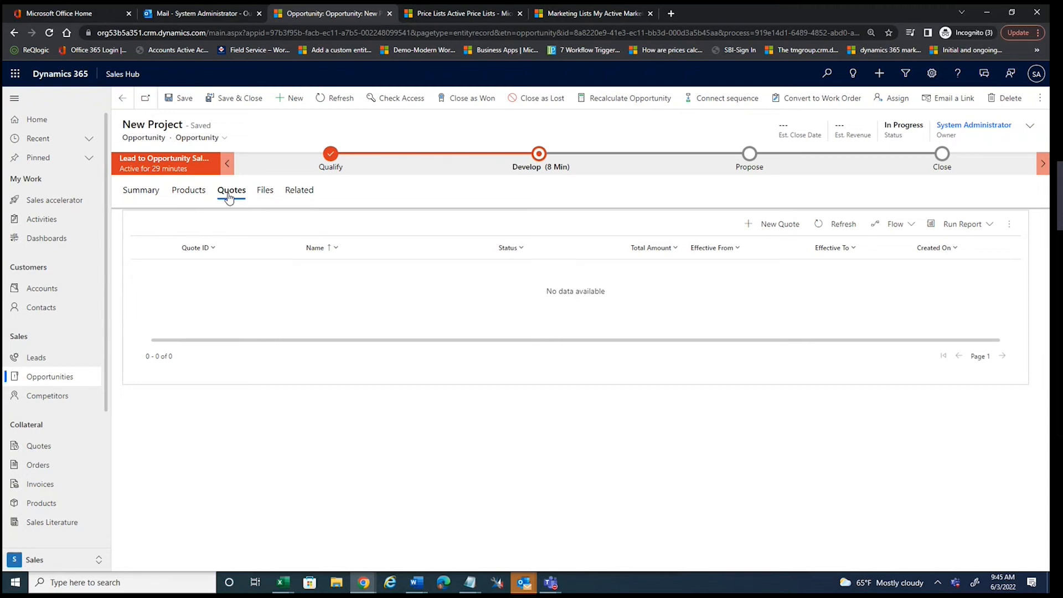
Set the New Project opportunity's price list to Retail and its revenue to System Calculated
click(183, 194)
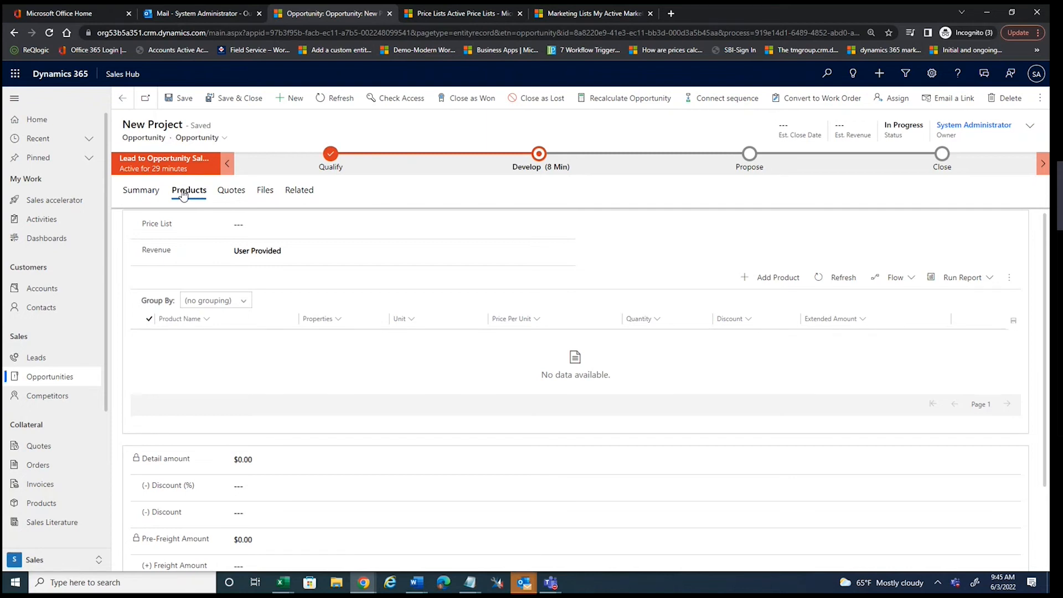
click(257, 225)
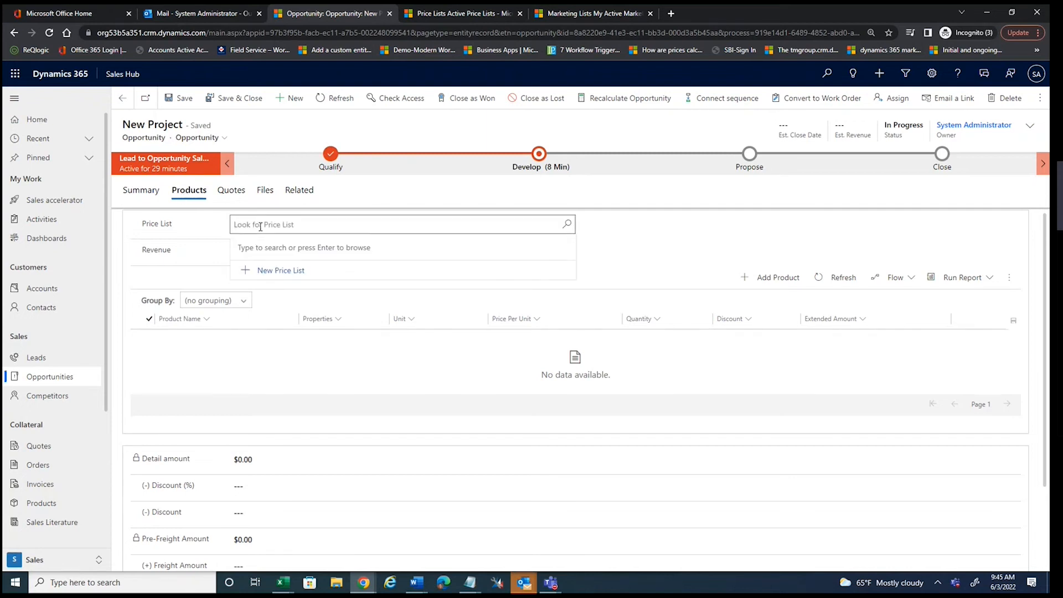
click(567, 225)
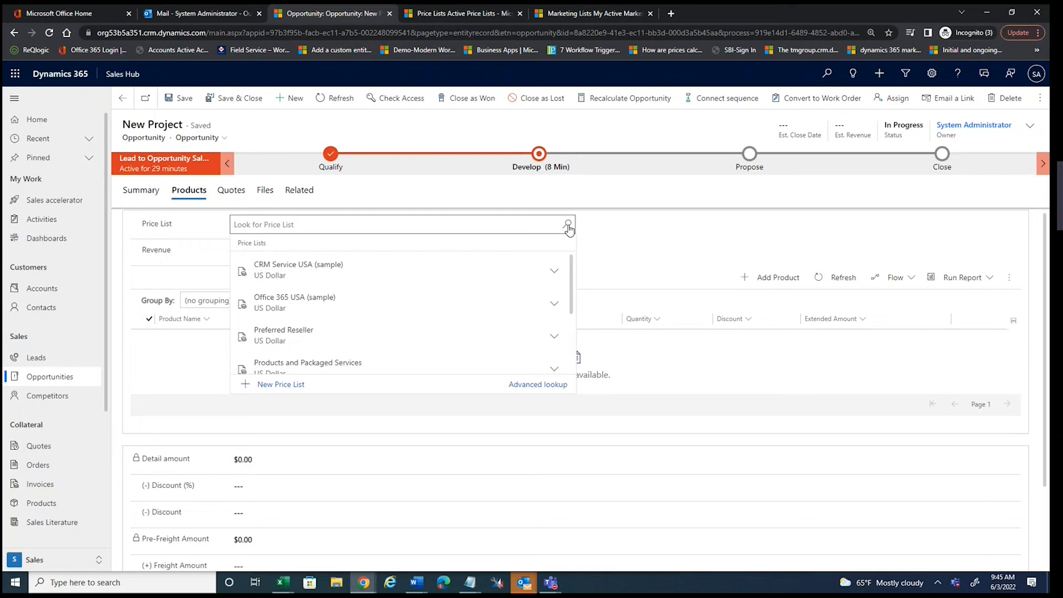
drag(570, 272, 579, 300)
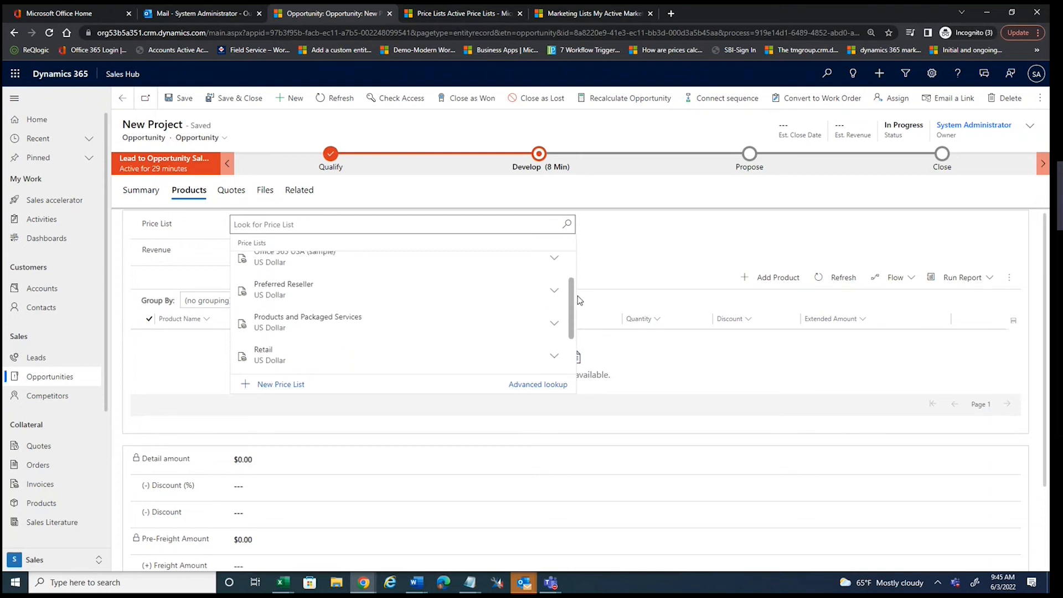
click(331, 357)
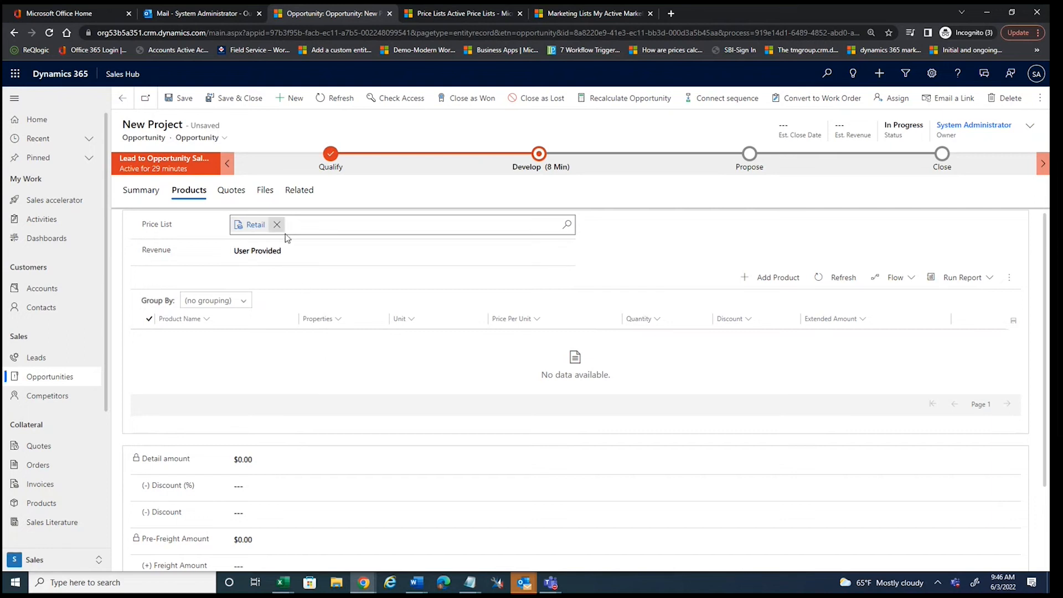
click(289, 253)
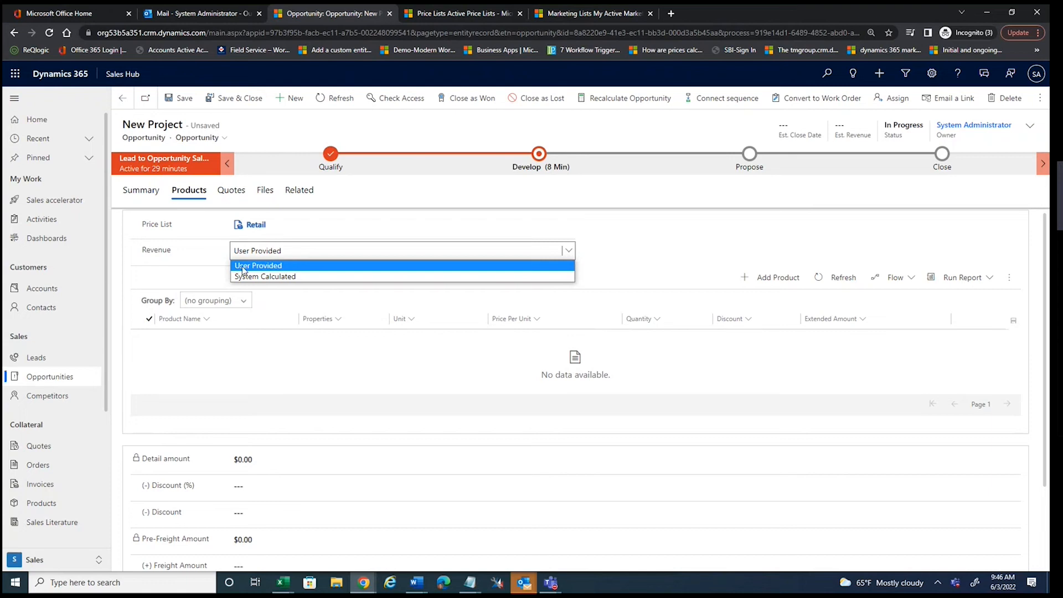
click(277, 278)
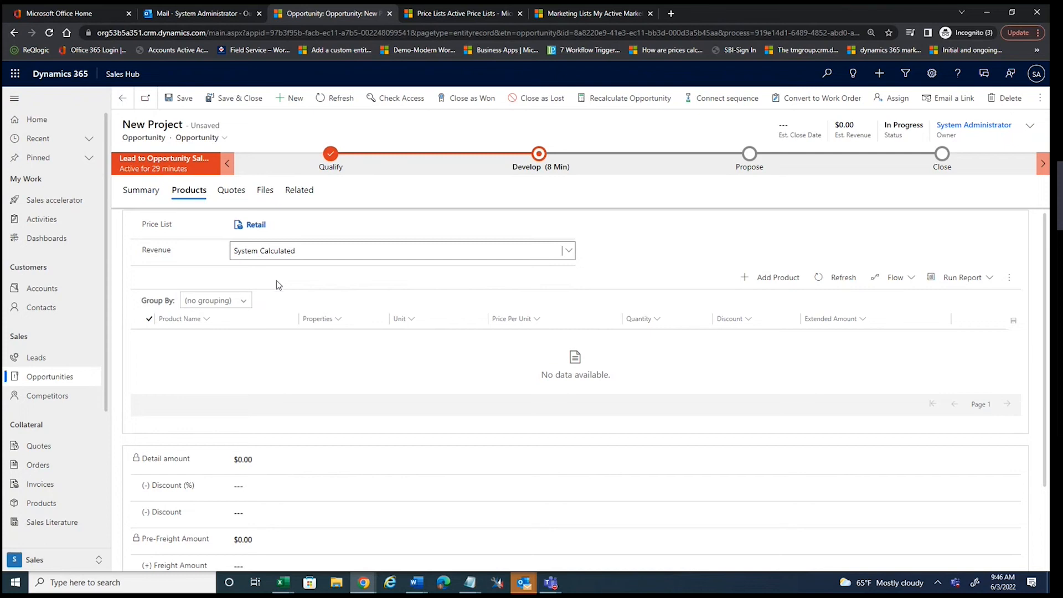
Start a new opportunity line and choose the existing product ArmBand 150 from the Product Lookup View
click(778, 278)
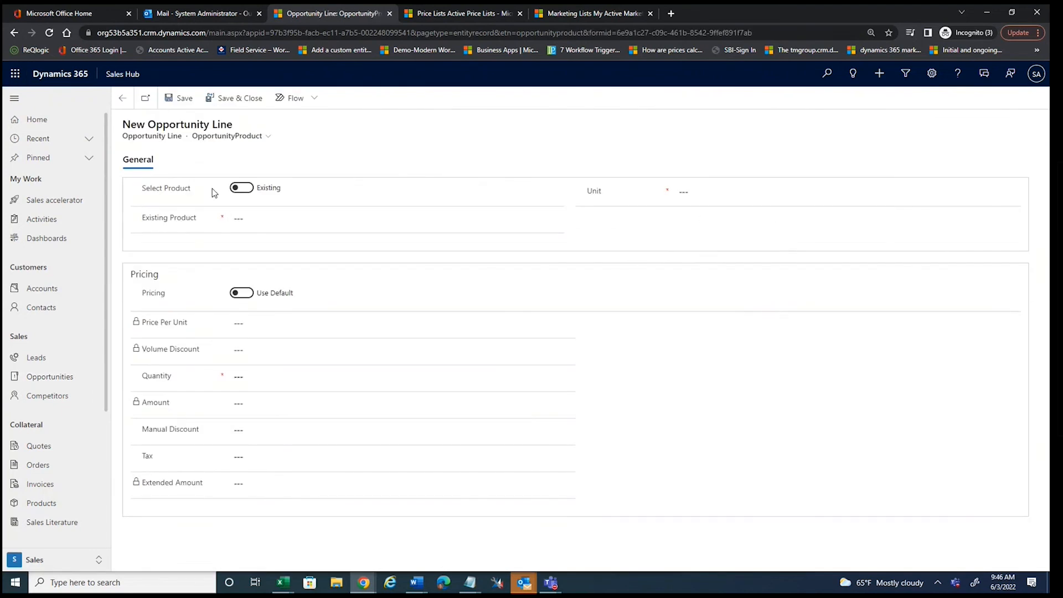
click(242, 188)
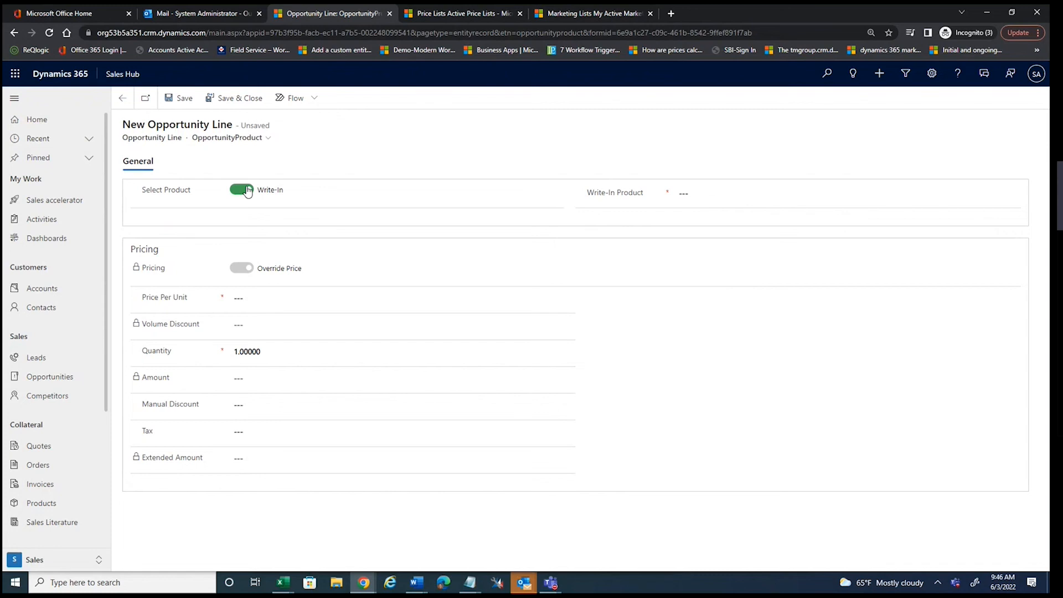
click(247, 191)
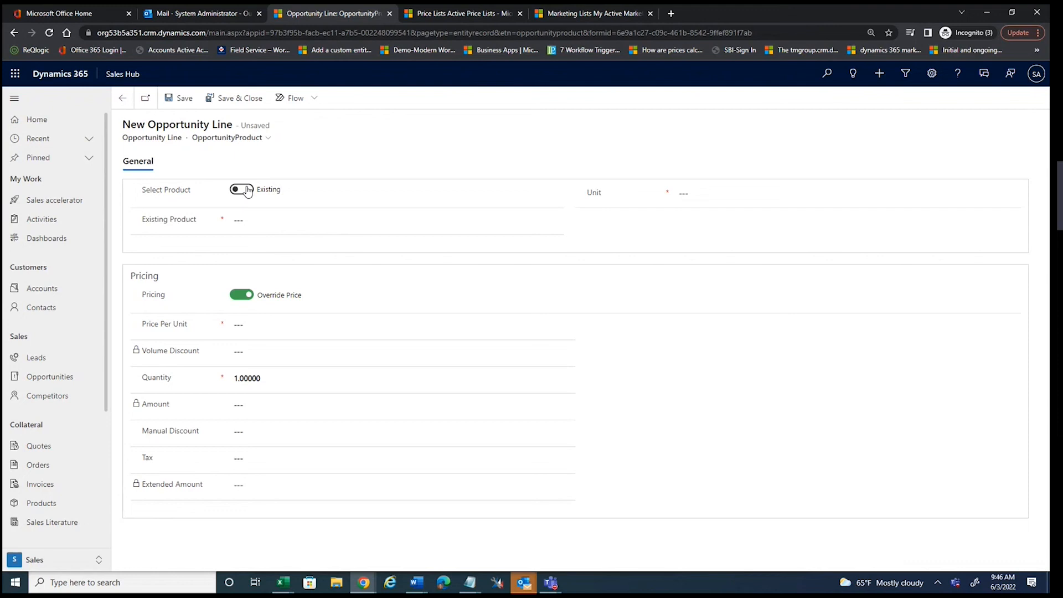
click(280, 219)
click(554, 222)
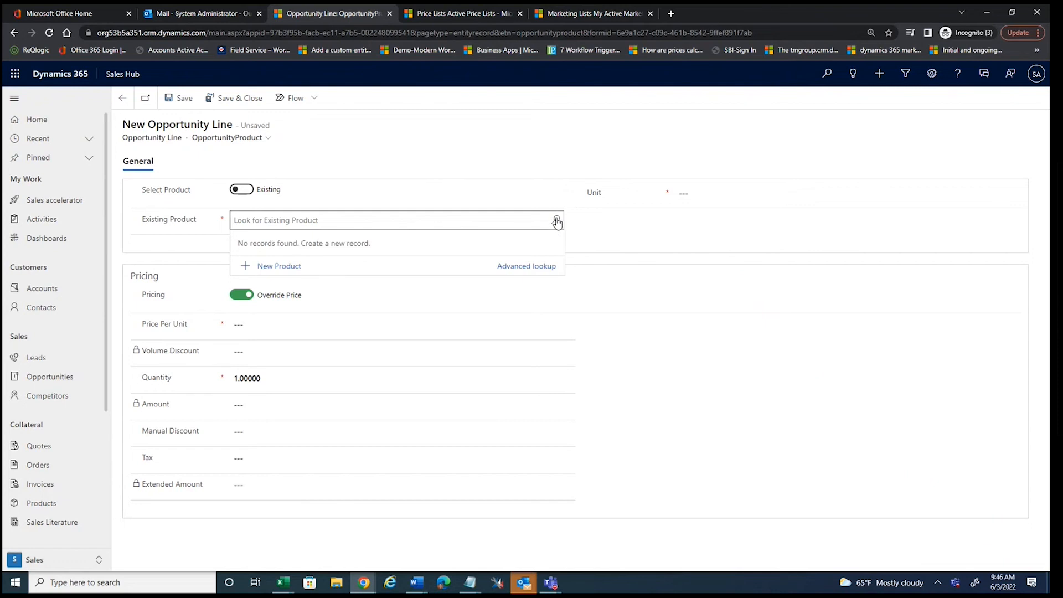
click(523, 267)
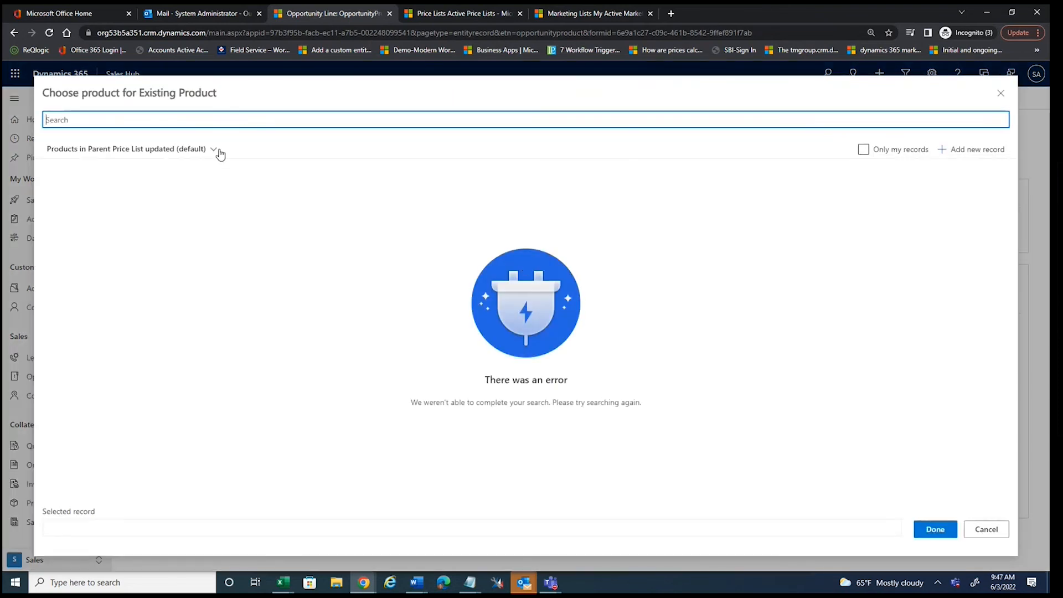
click(215, 151)
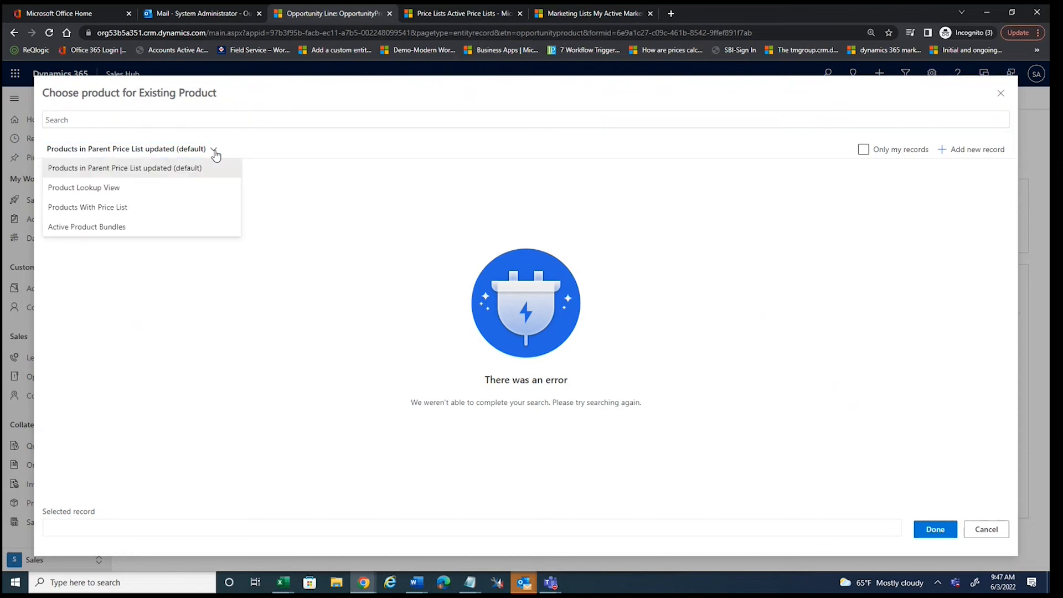
click(145, 187)
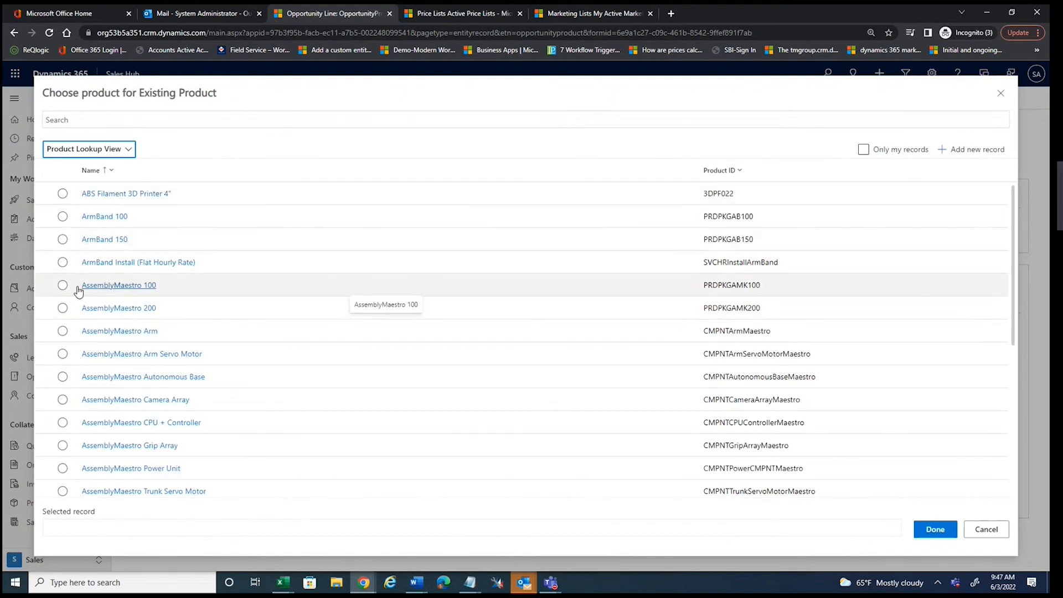
click(65, 241)
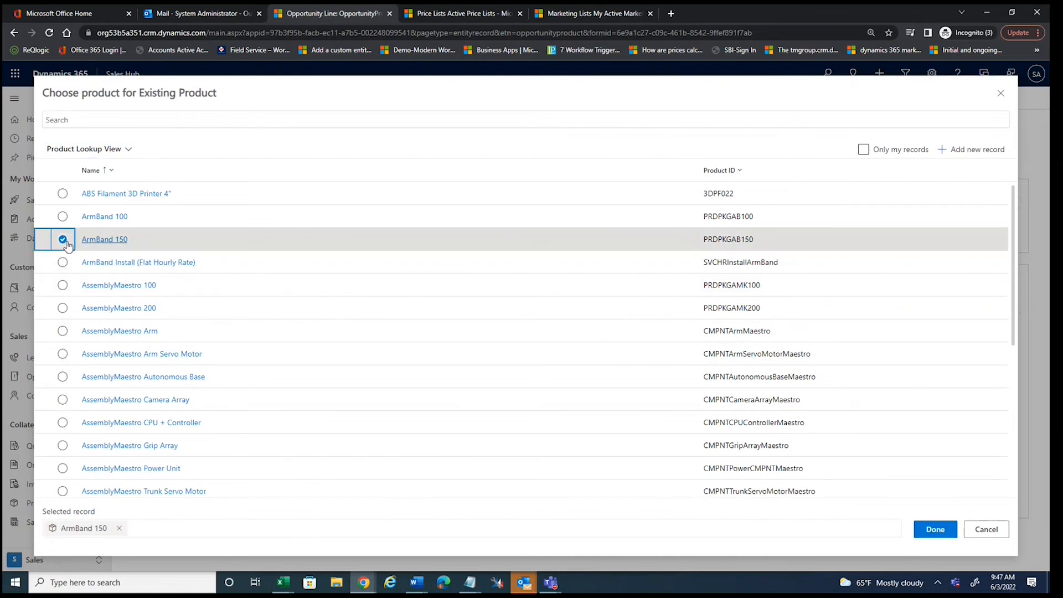
click(936, 530)
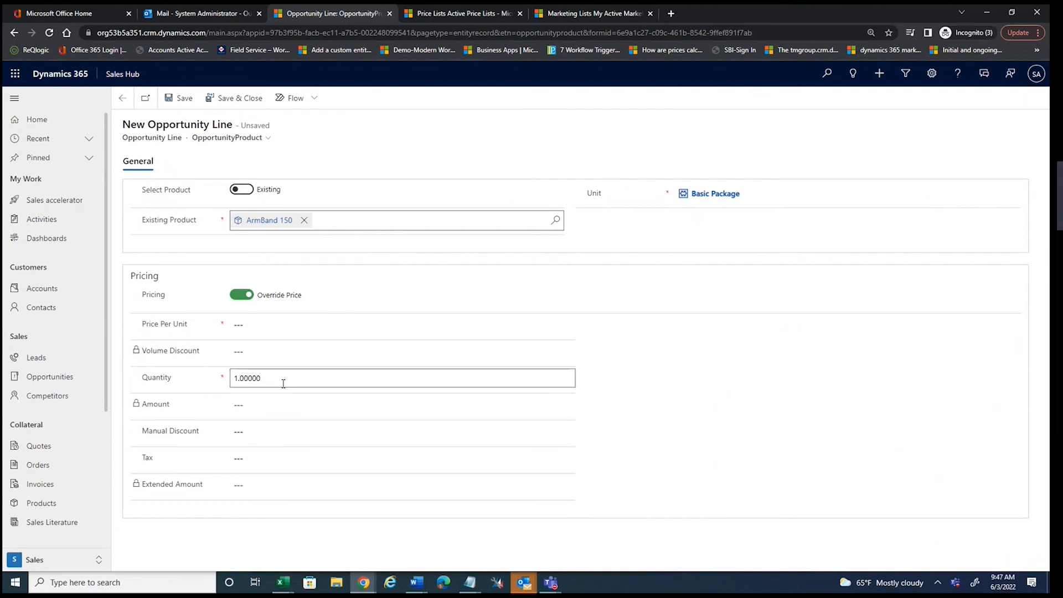
Override the line's default pricing with $100.00 per unit, set the quantity to 3, and try to save the line
click(264, 326)
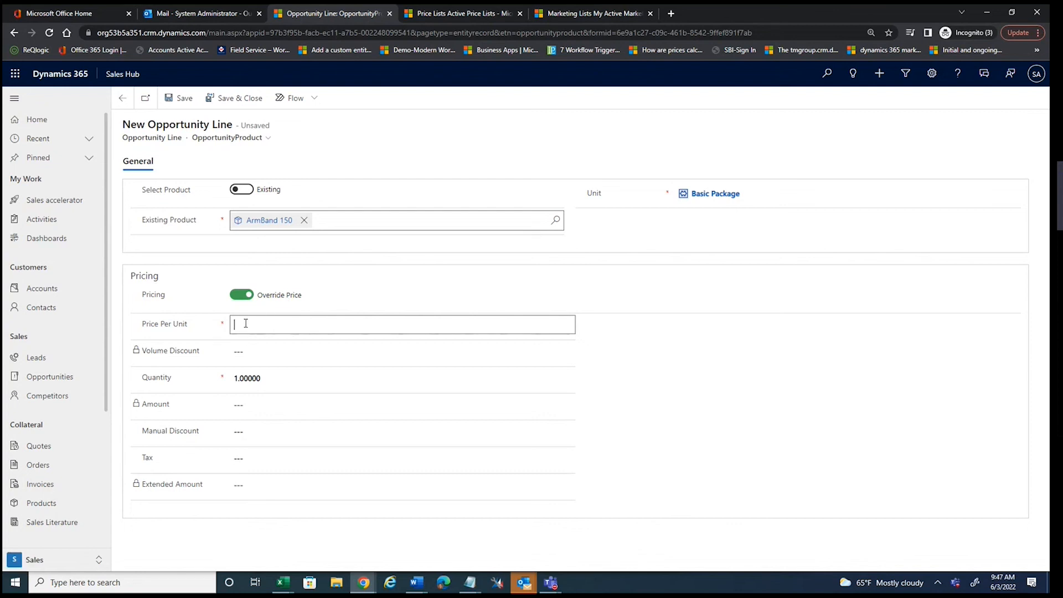
click(248, 297)
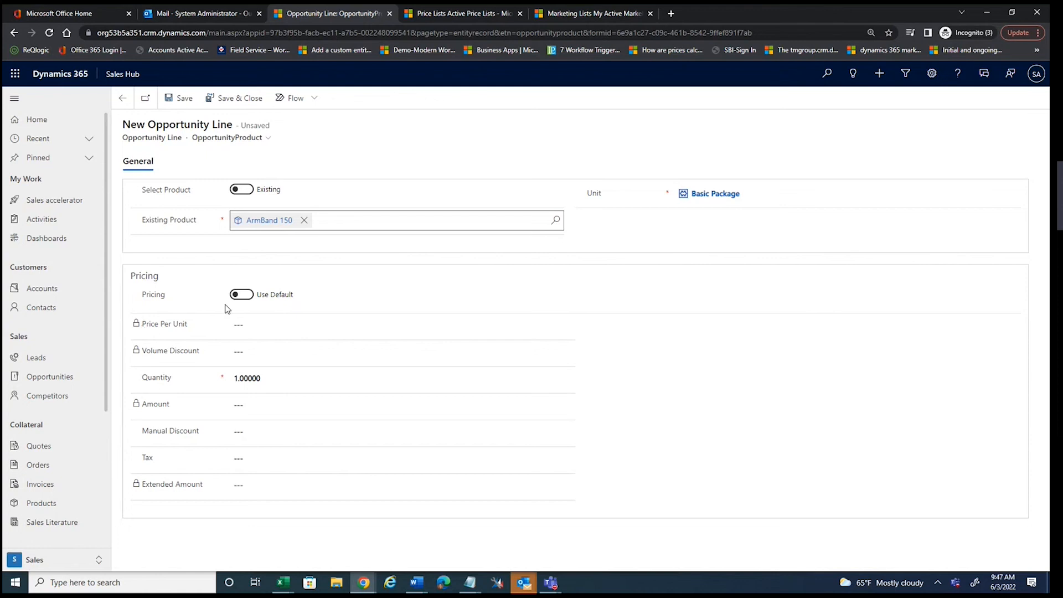
click(242, 295)
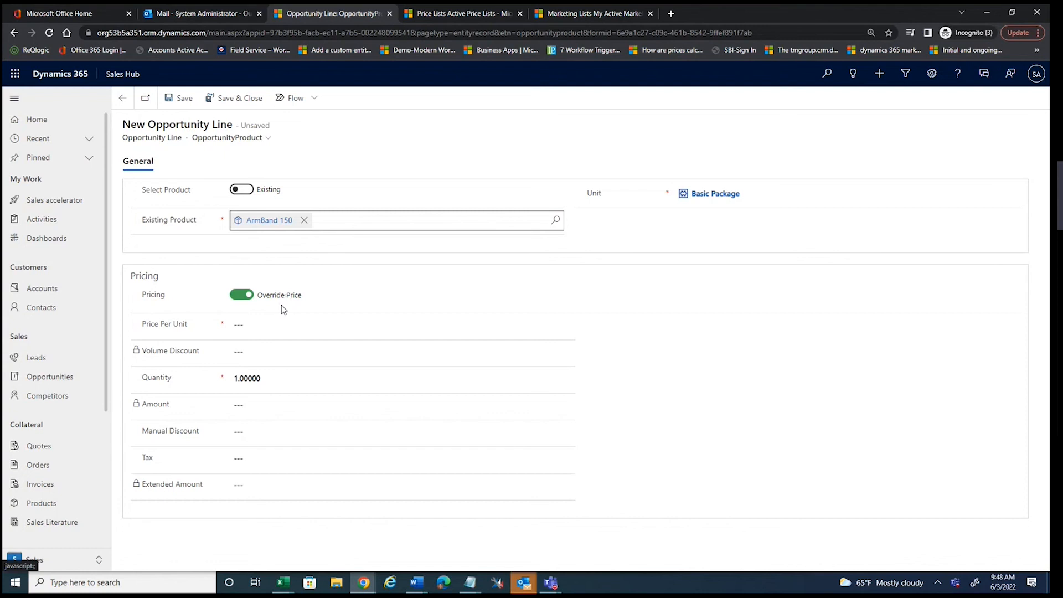
click(238, 327)
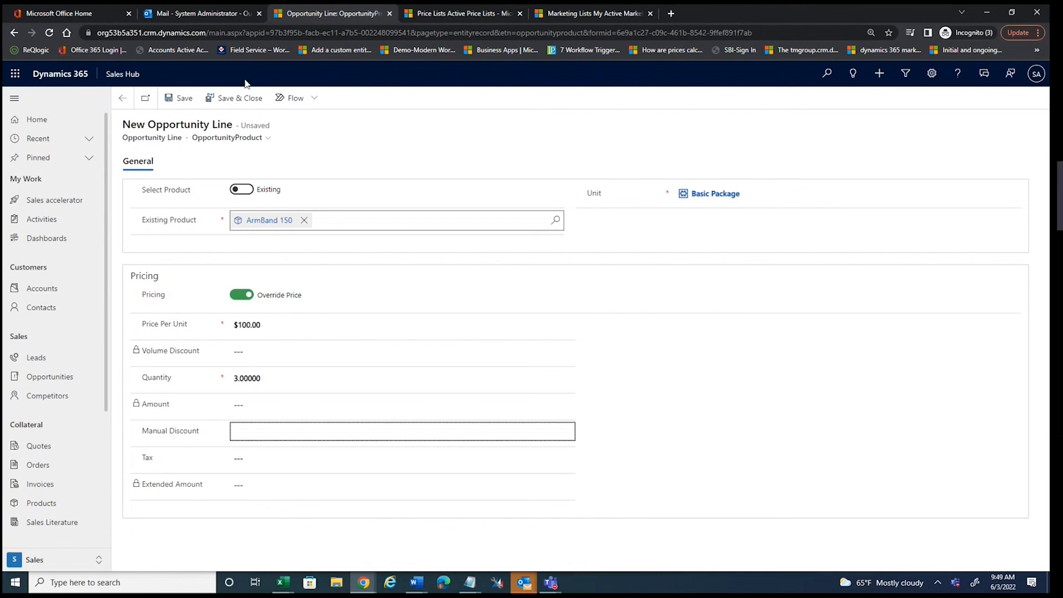
click(240, 99)
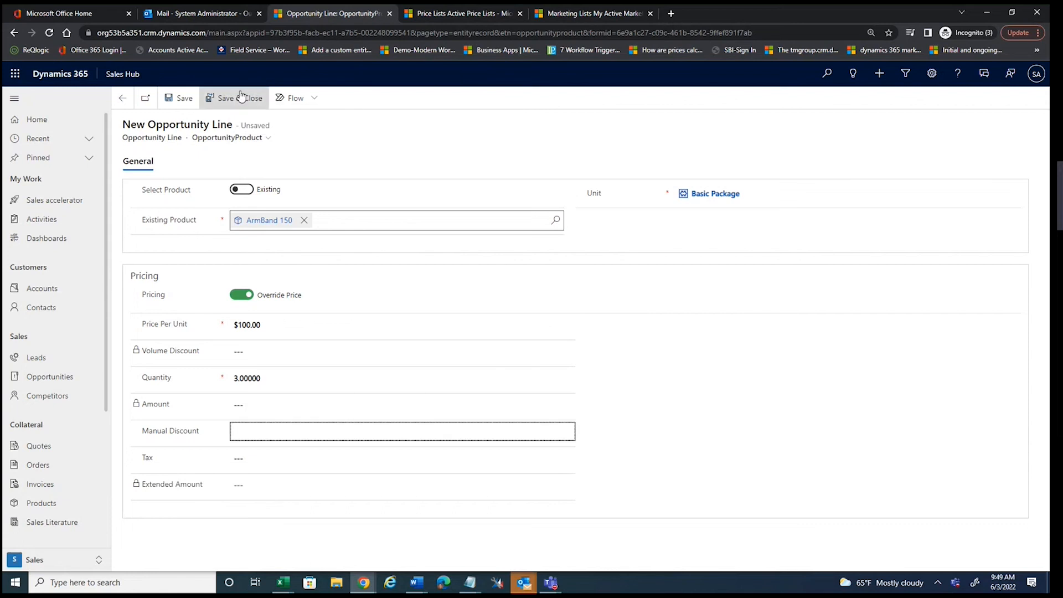
Discard the unsaved opportunity line and go to the list of open opportunities
click(123, 100)
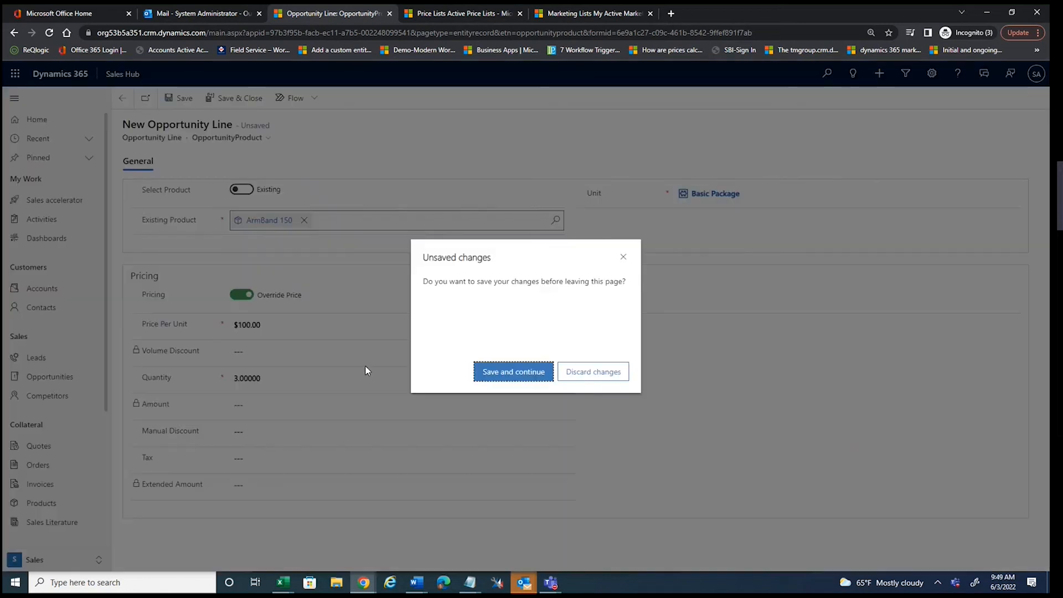
click(598, 374)
click(49, 389)
click(624, 376)
click(54, 376)
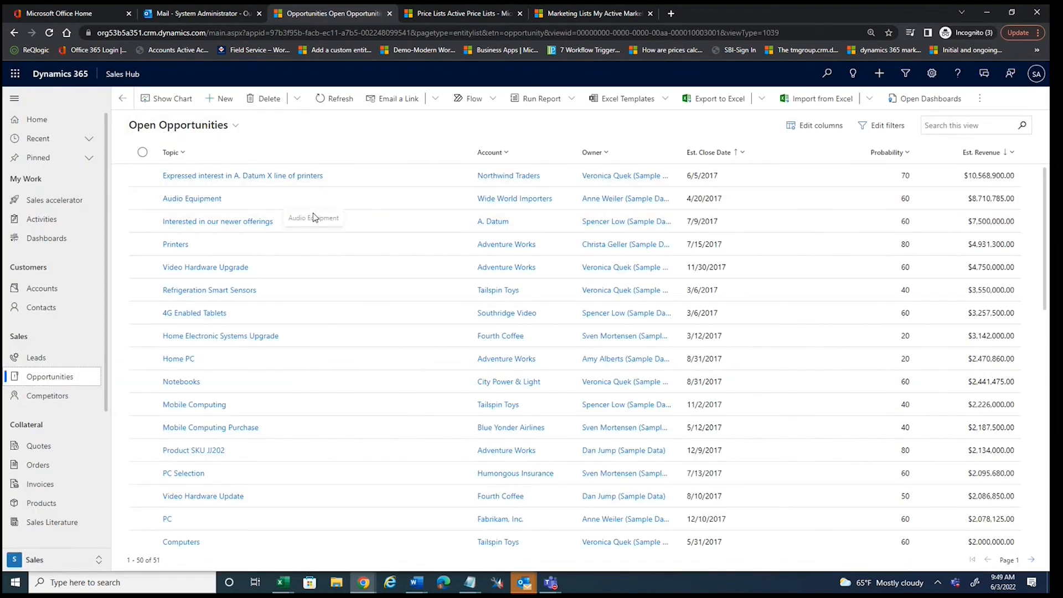
Open the opportunity "Expressed interest in A. Datum X line of printers" and review its product lines, discount and total amounts
click(316, 177)
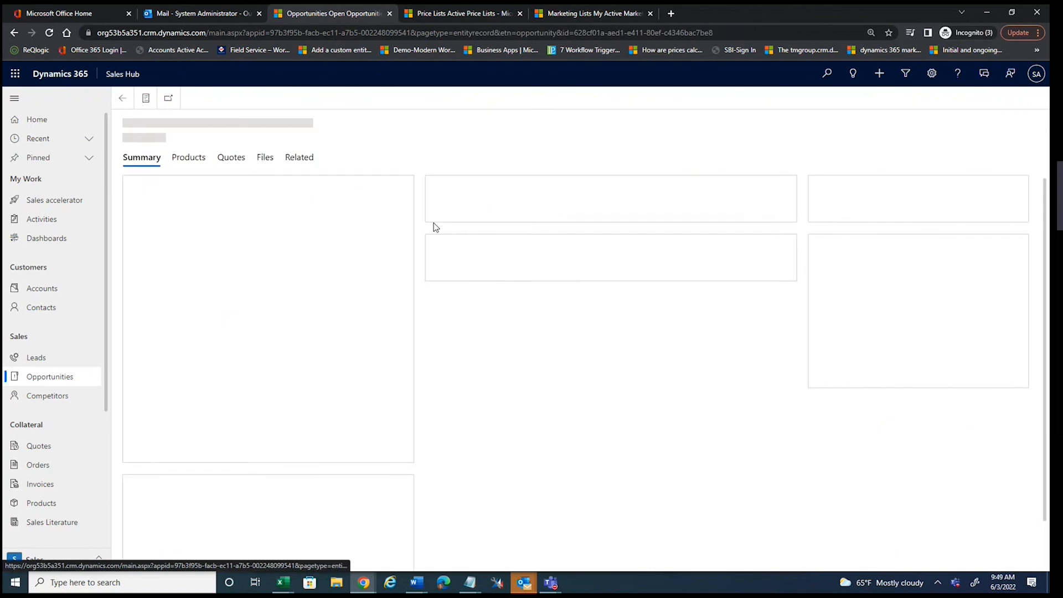
click(179, 160)
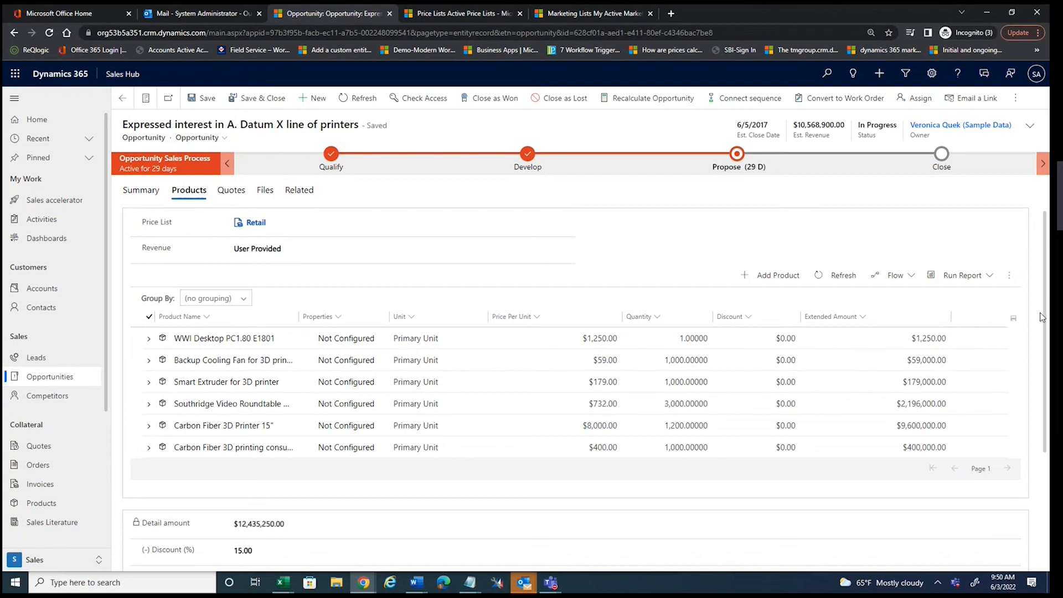
scroll(1049, 348, down, 1)
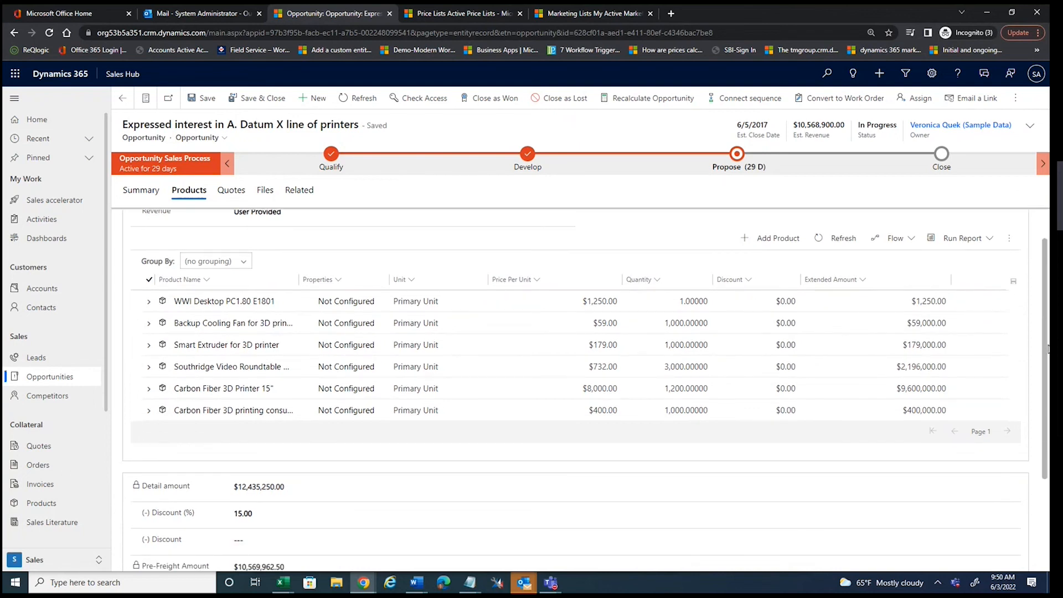
scroll(1049, 348, down, 1)
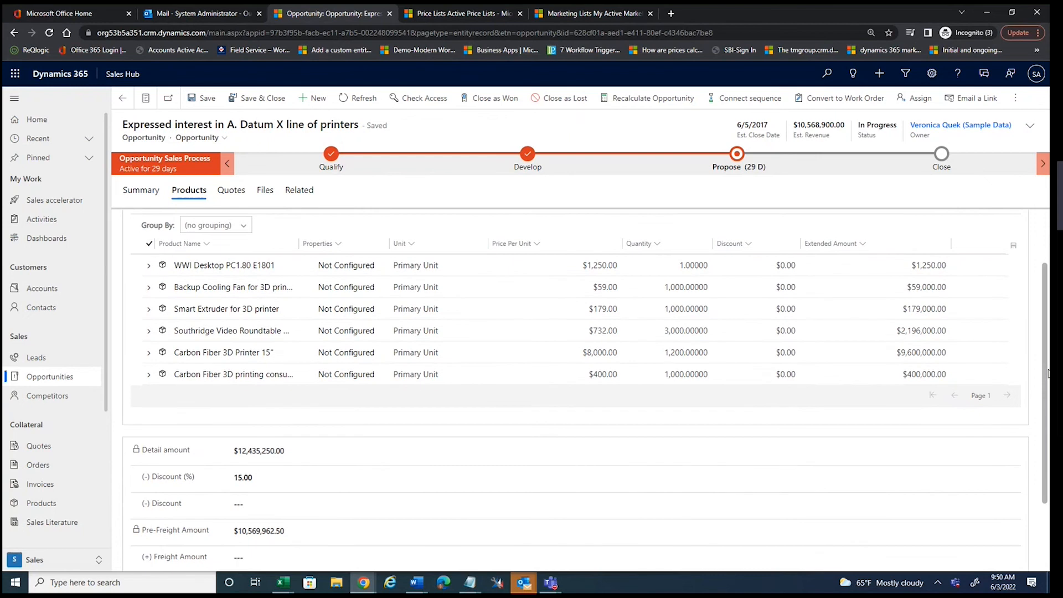
drag(1048, 374, 1048, 425)
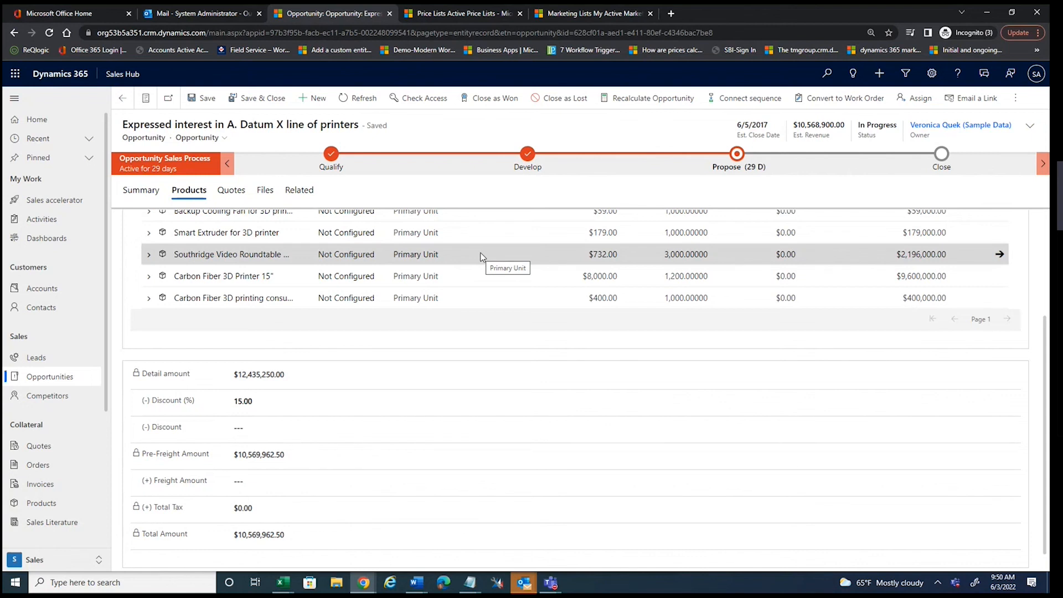
drag(1047, 346, 1047, 209)
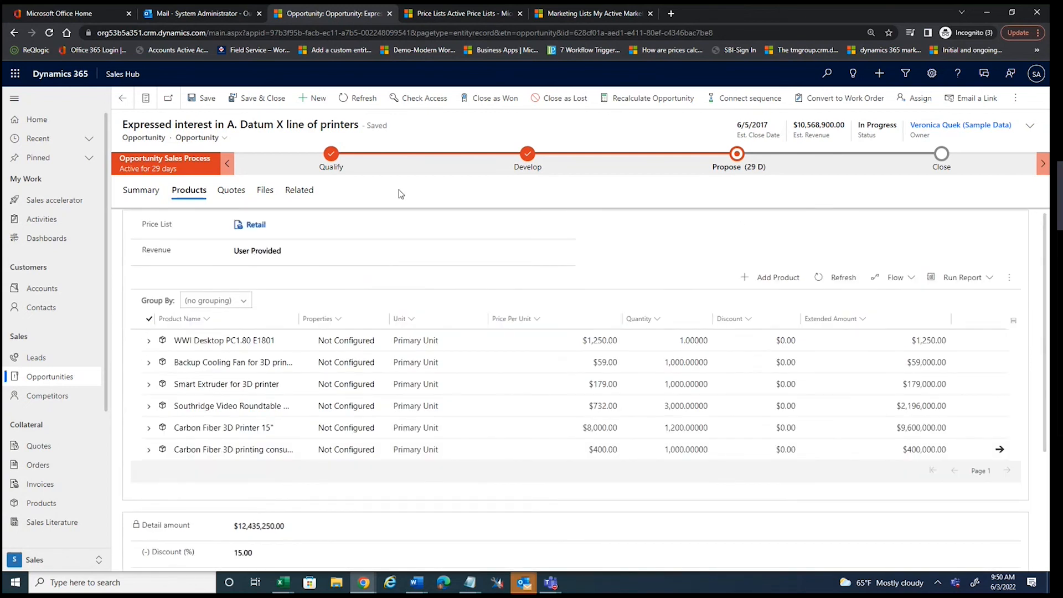
Open the draft quote "Expressed interest in A. Datum X line of printers" from the opportunity's related quotes
click(236, 191)
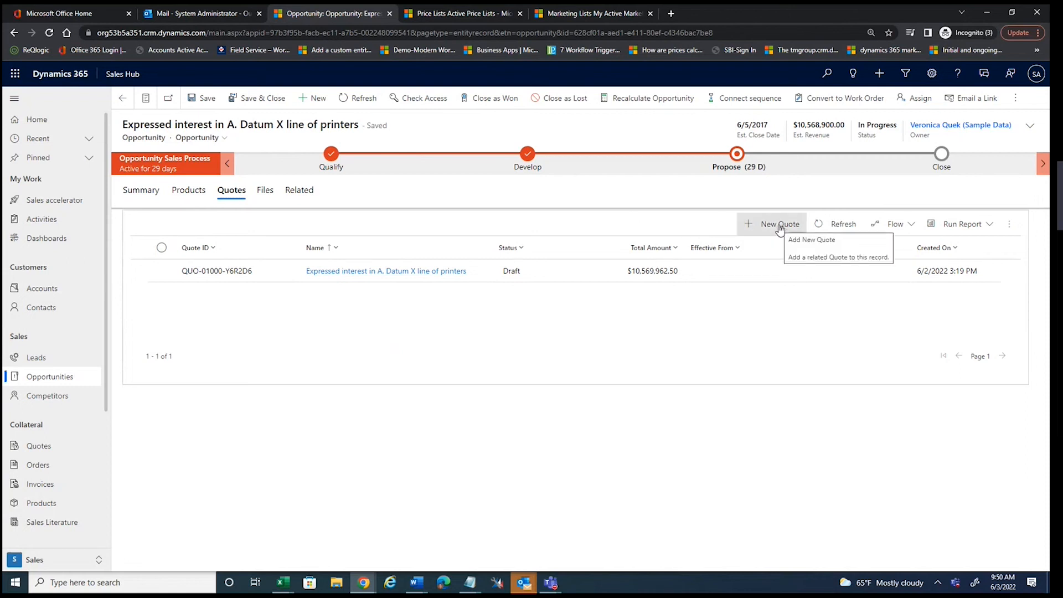
click(265, 280)
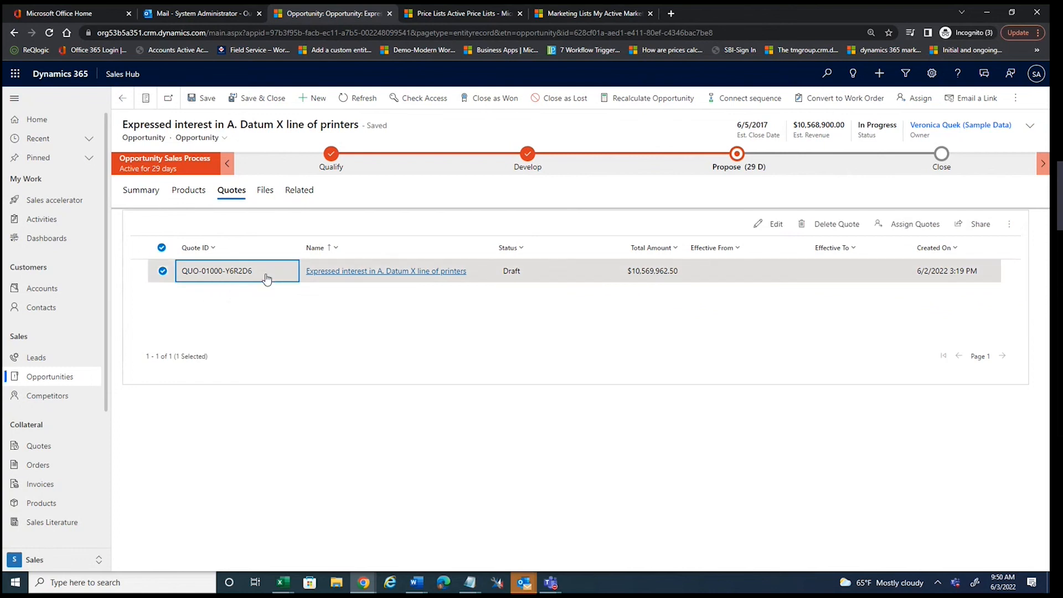
click(368, 271)
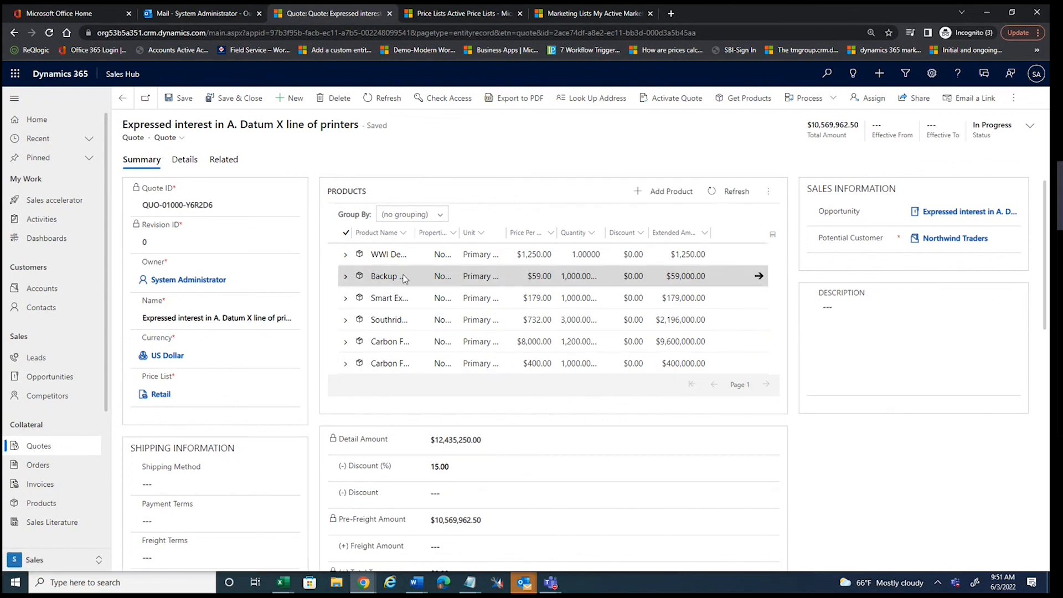
Delete the Backup Cooling Fan product line priced at $59.00 per unit from the quote
click(347, 277)
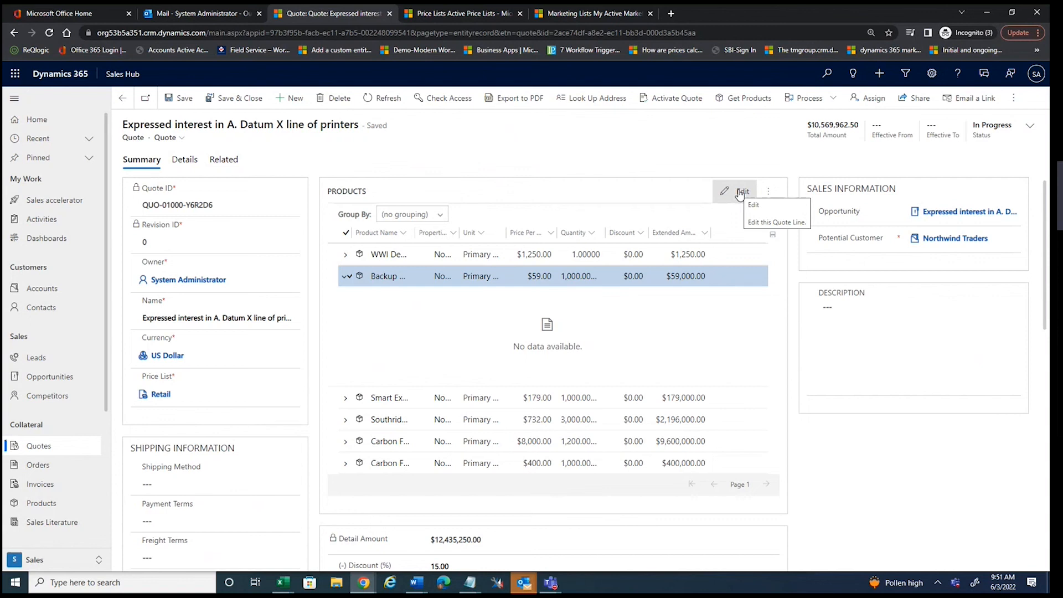
click(769, 195)
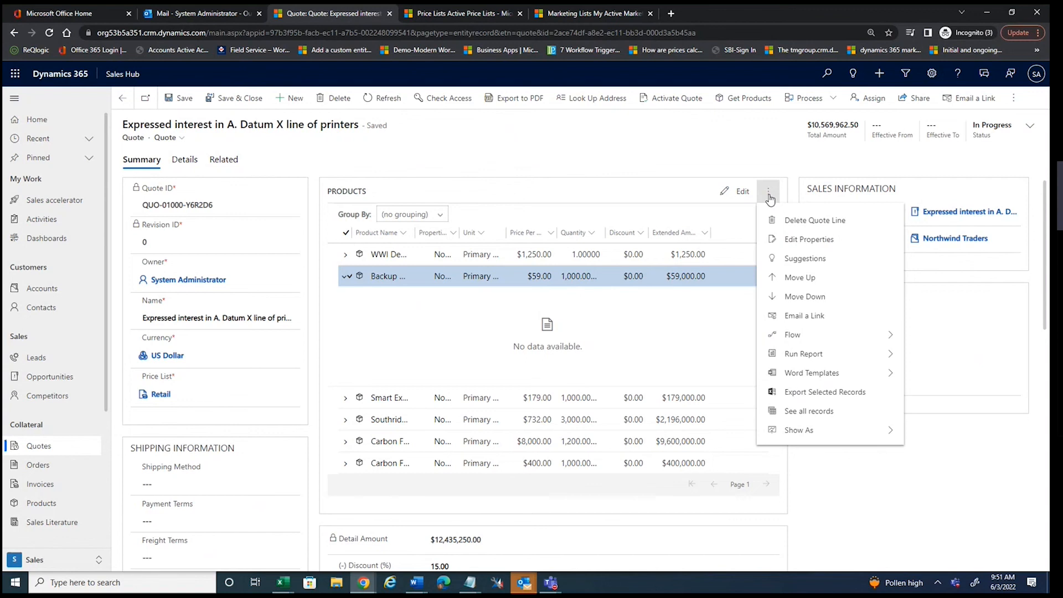
click(799, 223)
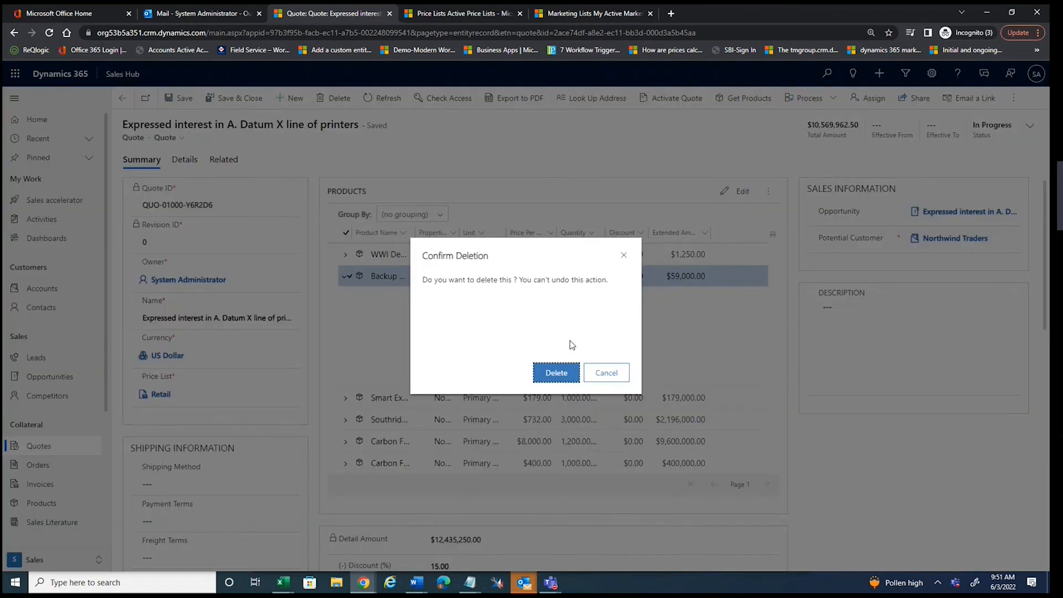
click(568, 366)
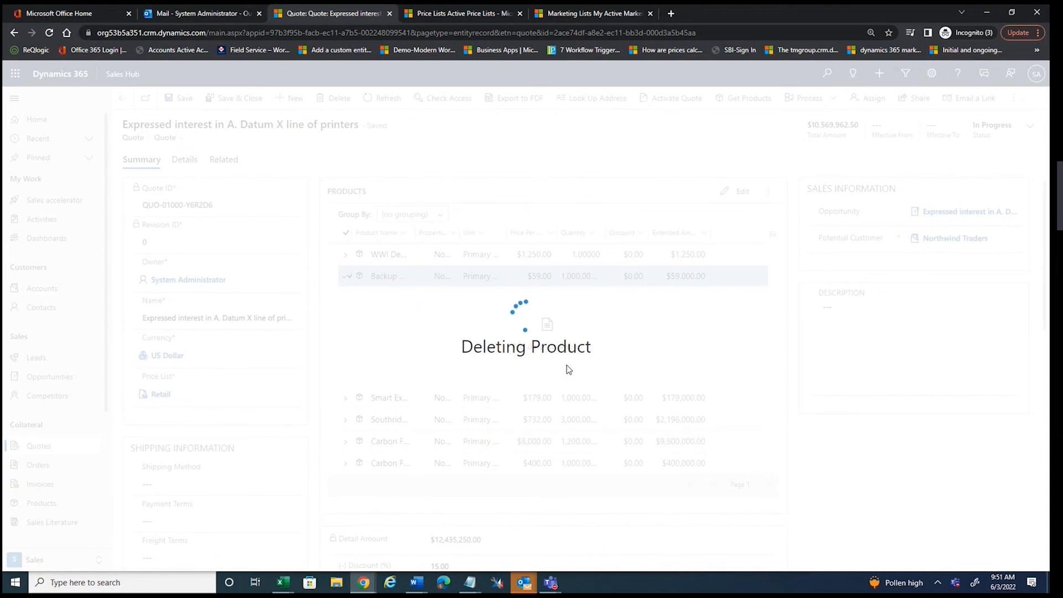
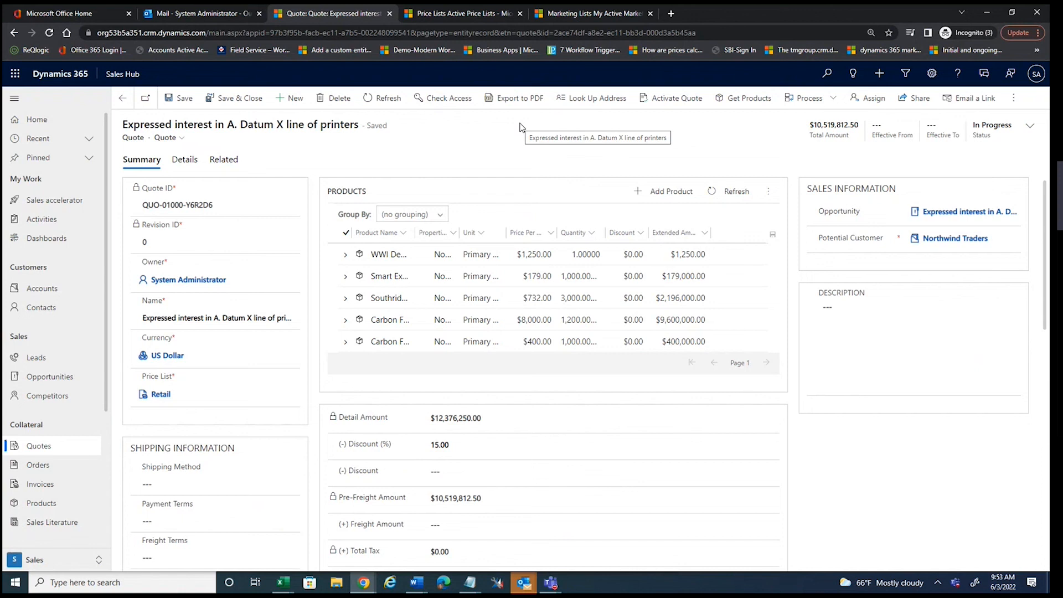
Generate a Word document of the quote with the "Print quote for customer" template
click(1015, 98)
click(976, 146)
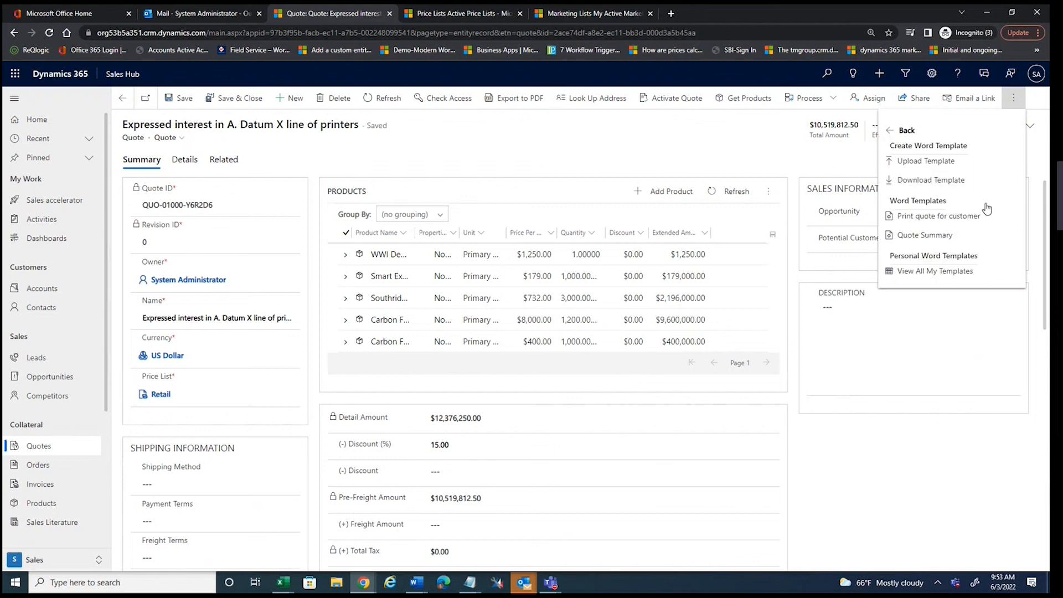
click(956, 217)
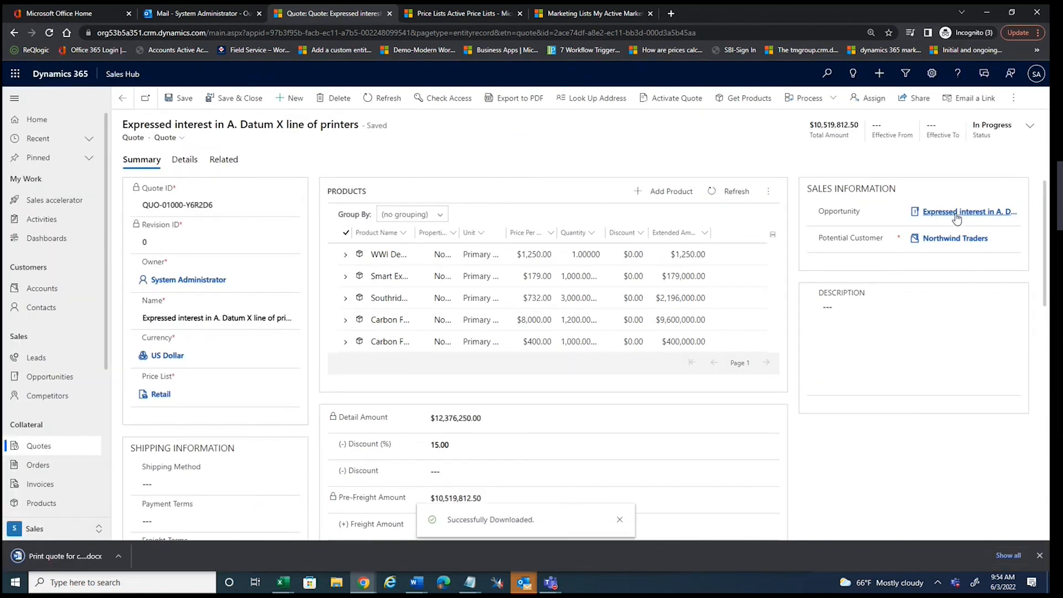
Open the downloaded quote document in Word, maximize its window and enable editing
click(58, 559)
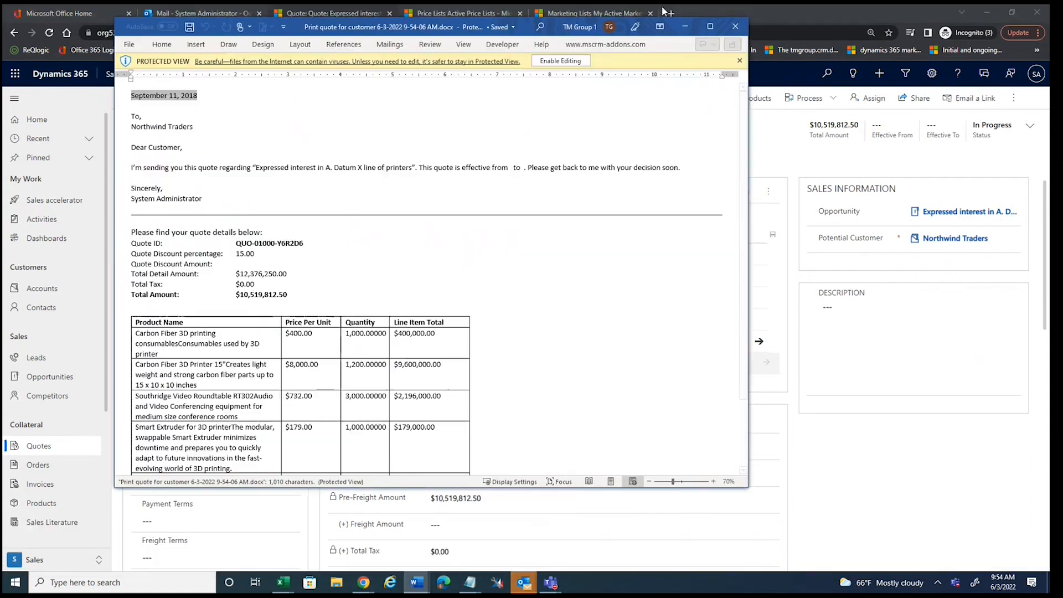
click(711, 26)
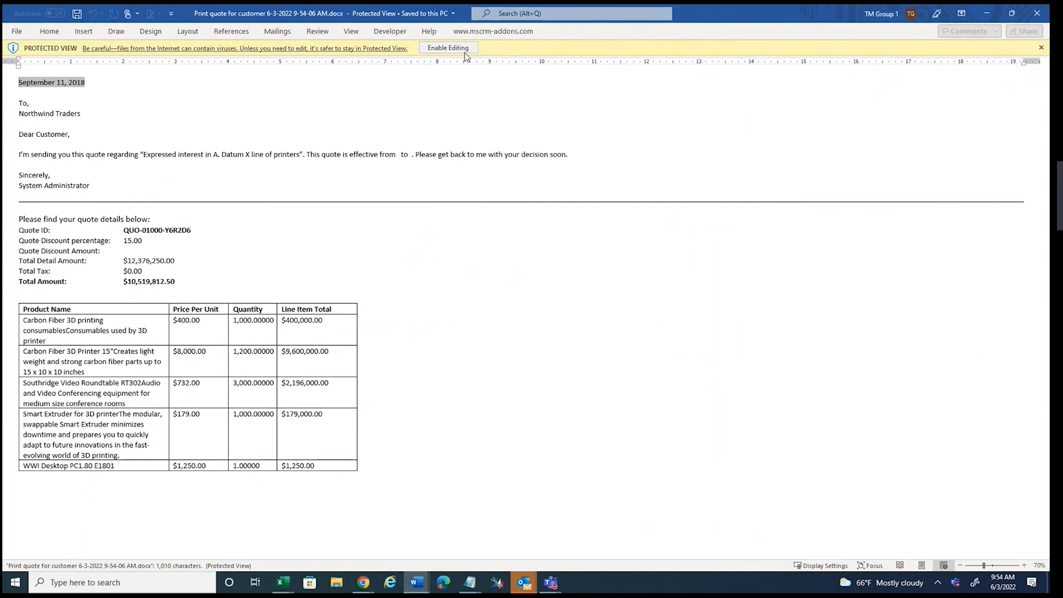
click(448, 49)
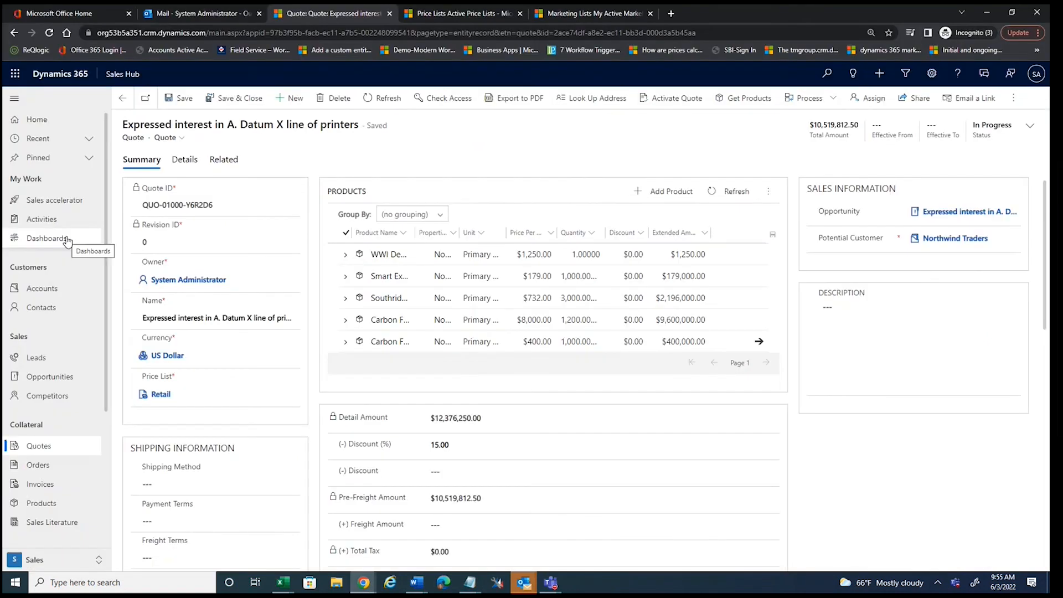
Go to the Sales Hub dashboards and display the Sales Dashboard
click(66, 240)
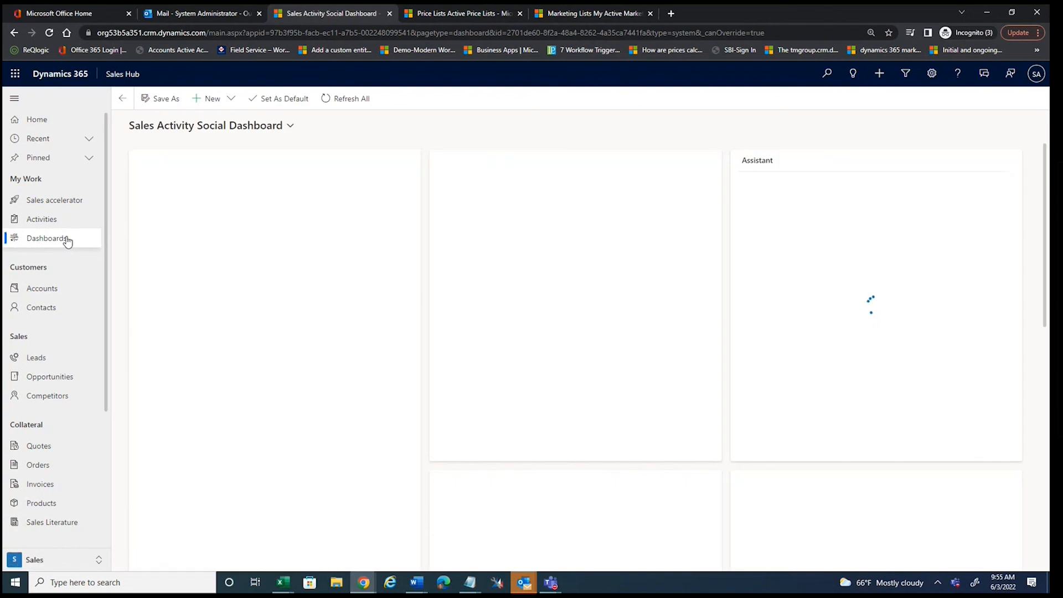
click(289, 128)
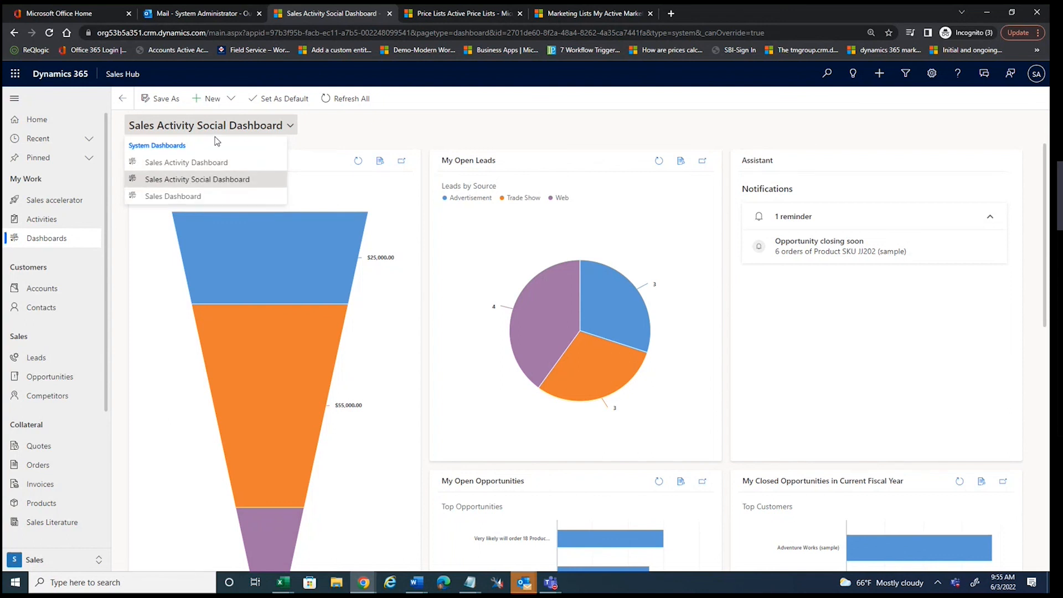
click(200, 197)
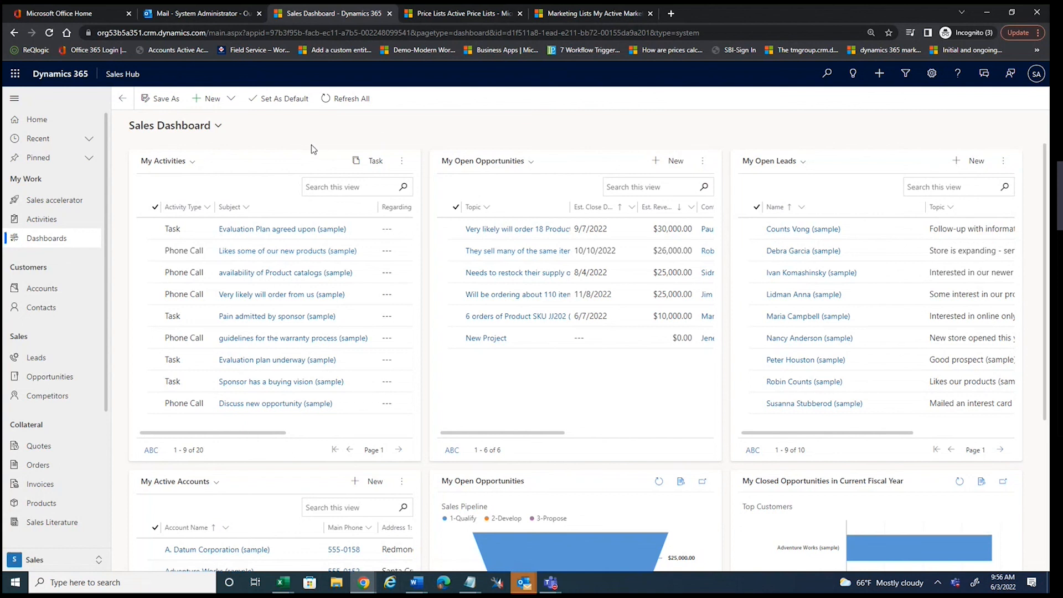
View the Sales Activity Dashboard and the Sales Activity Social Dashboard
click(212, 132)
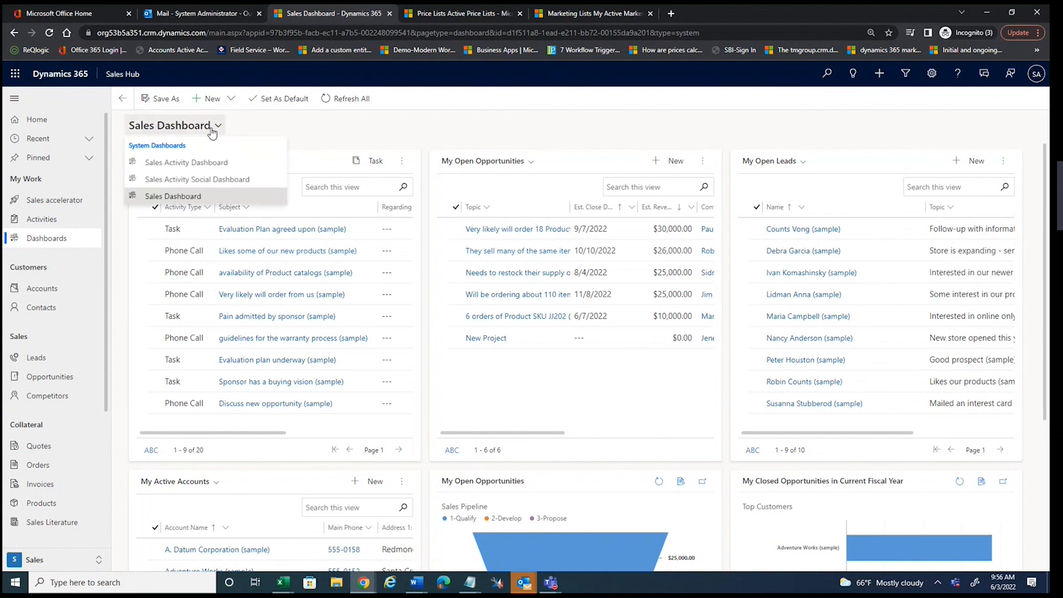
click(227, 163)
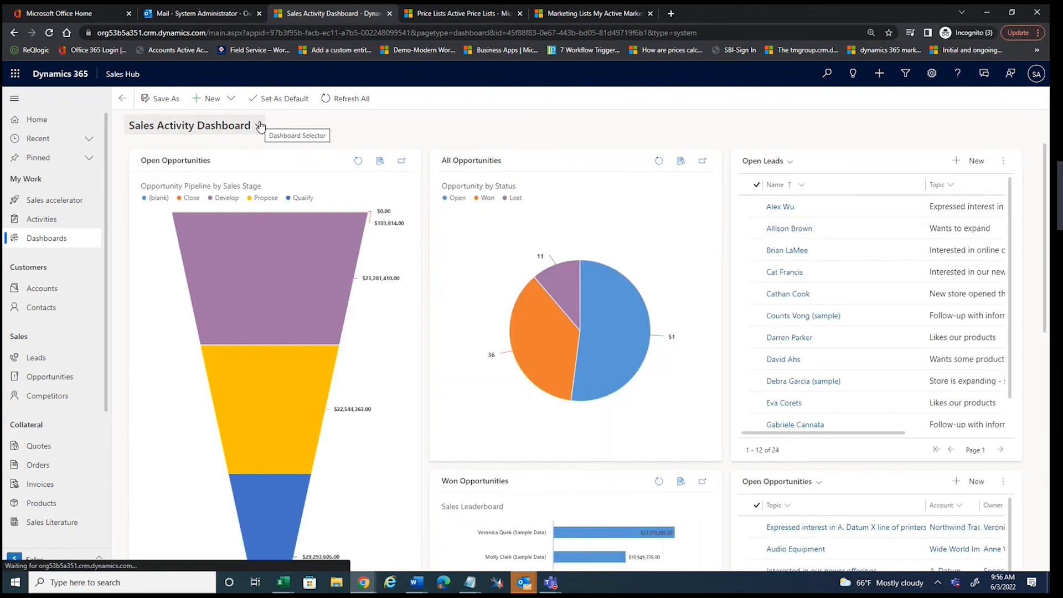
click(260, 126)
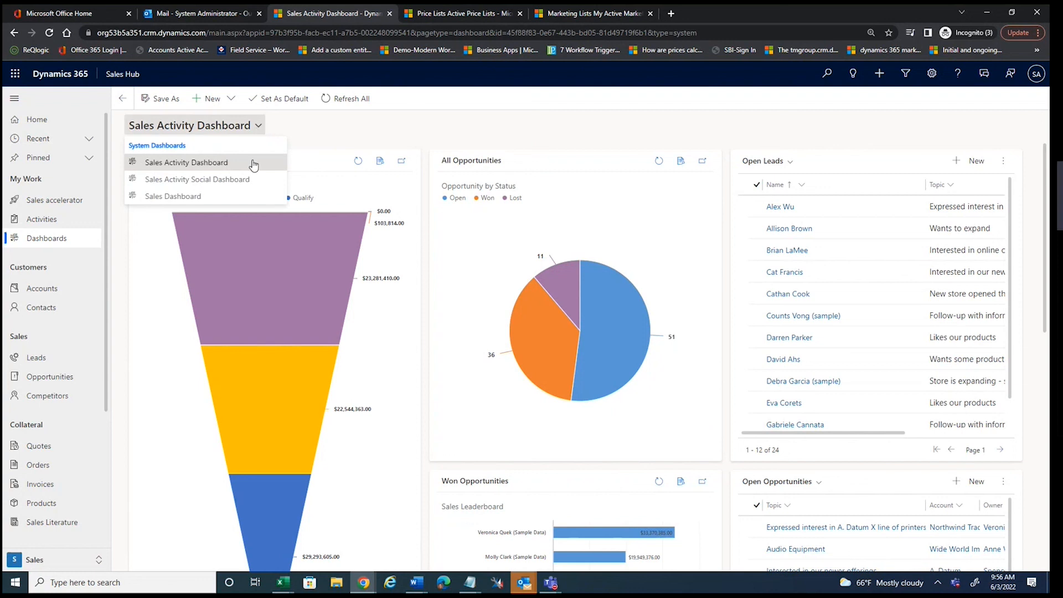
click(247, 181)
mouse_move(1045, 241)
mouse_down()
mouse_move(1045, 440)
mouse_move(1045, 245)
mouse_up()
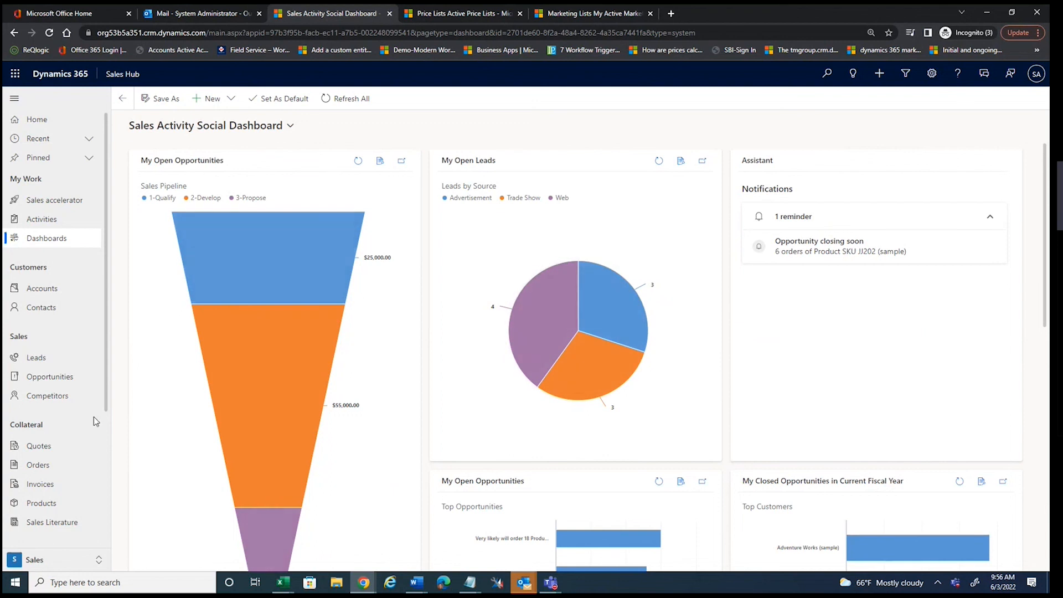
Switch from the Sales Hub app to the "Dynamics 365 — custom" app and expand its site navigation
drag(107, 395, 100, 545)
scroll(101, 532, up, 1)
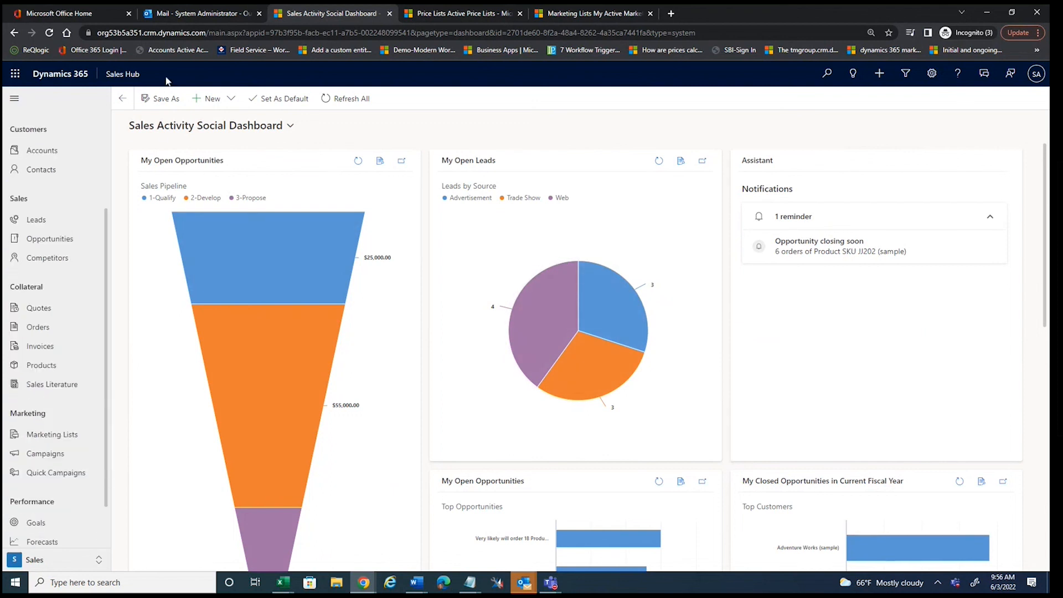
click(117, 76)
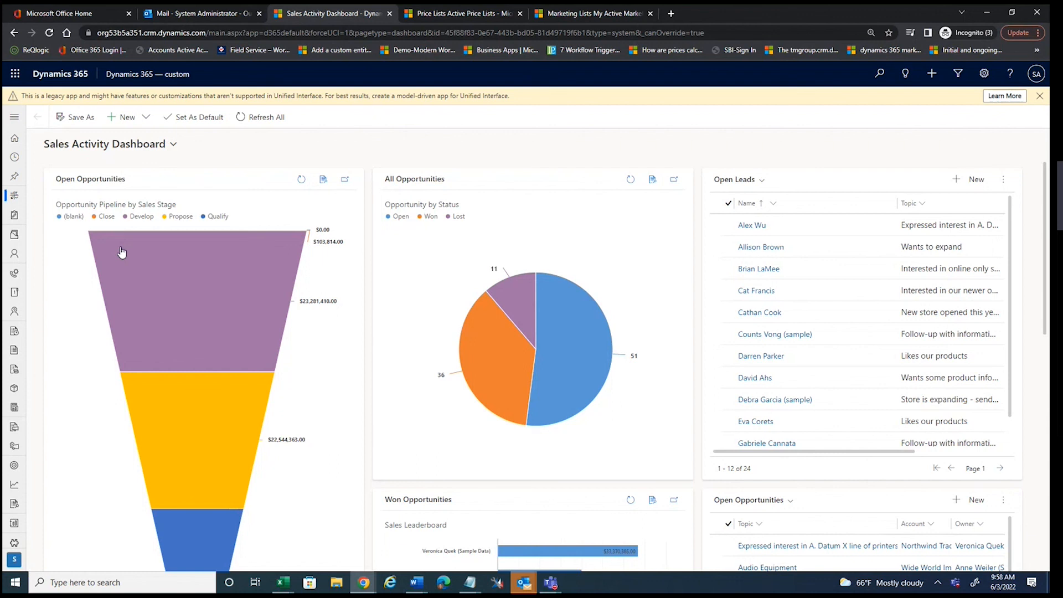
click(15, 117)
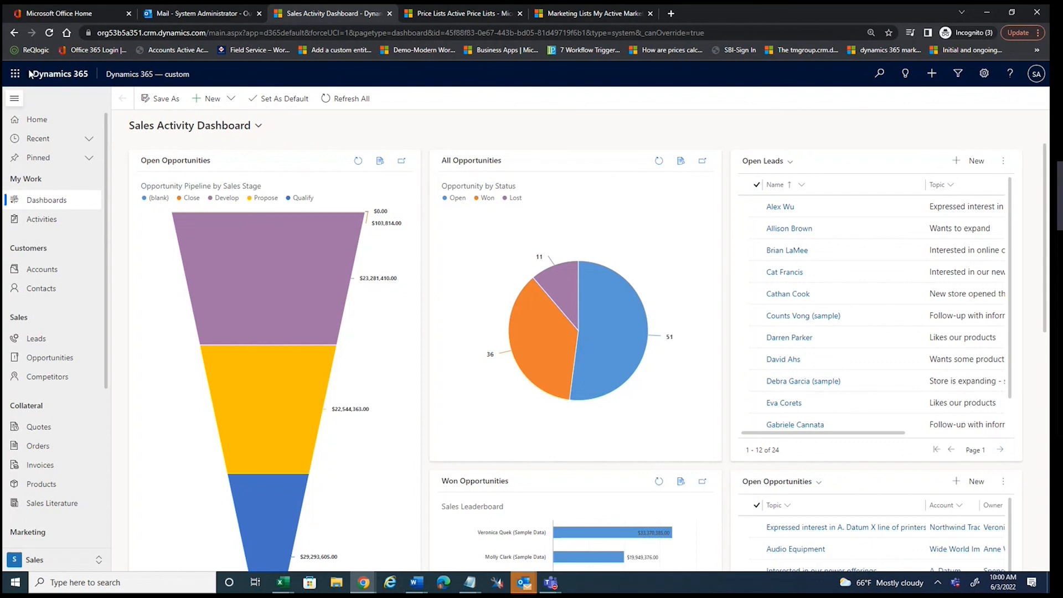
click(234, 99)
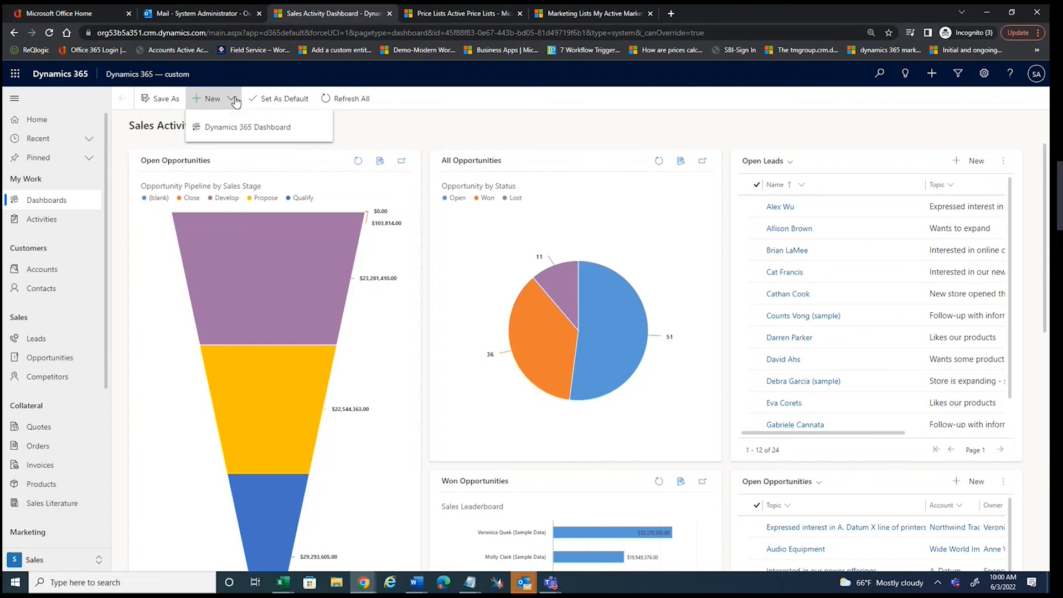
click(233, 99)
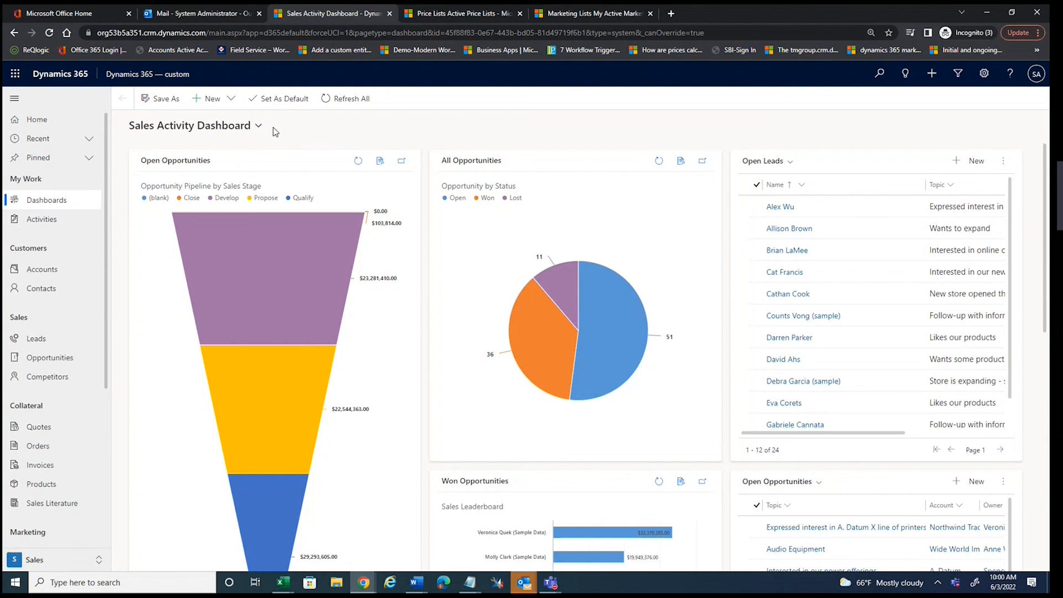
click(228, 103)
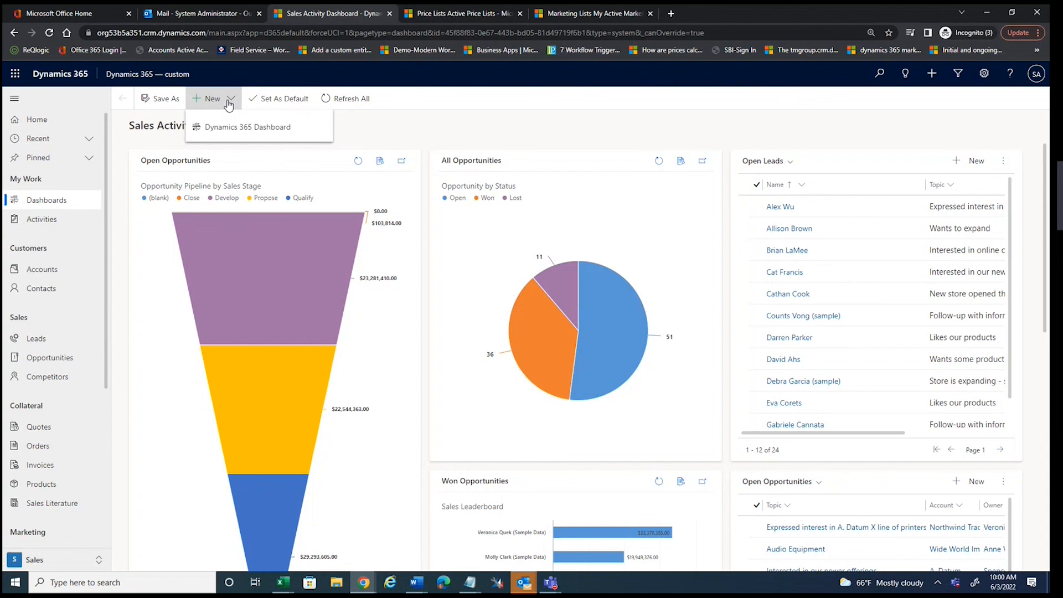
click(229, 104)
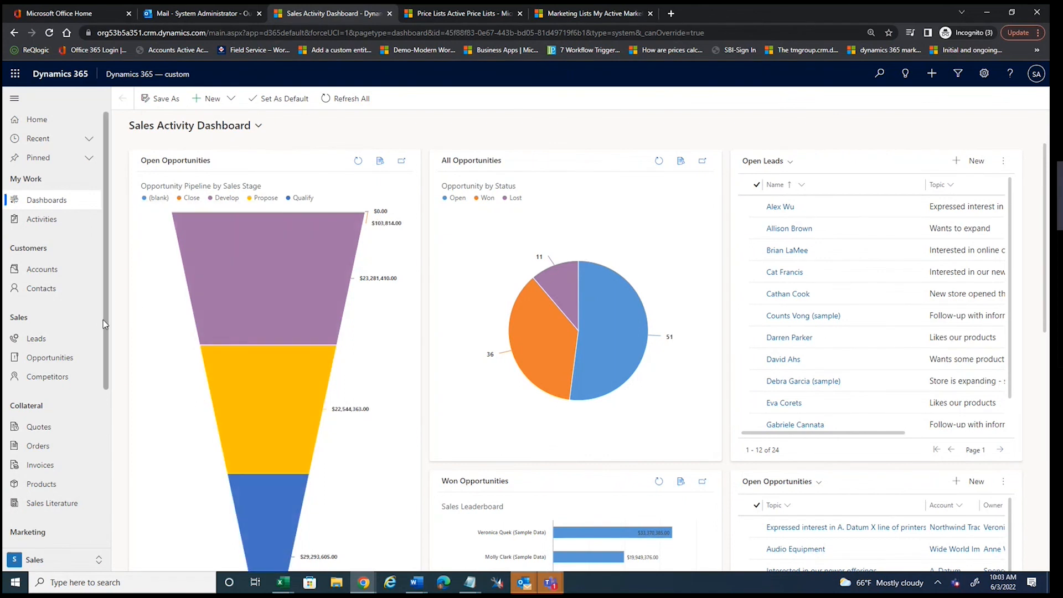
scroll(103, 320, down, 4)
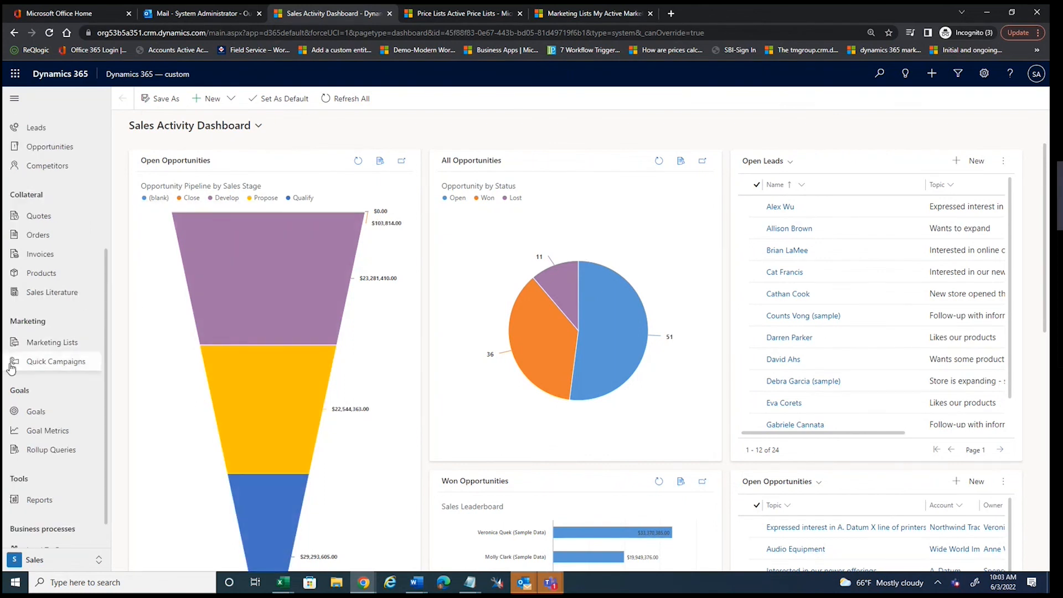
drag(68, 361, 3, 545)
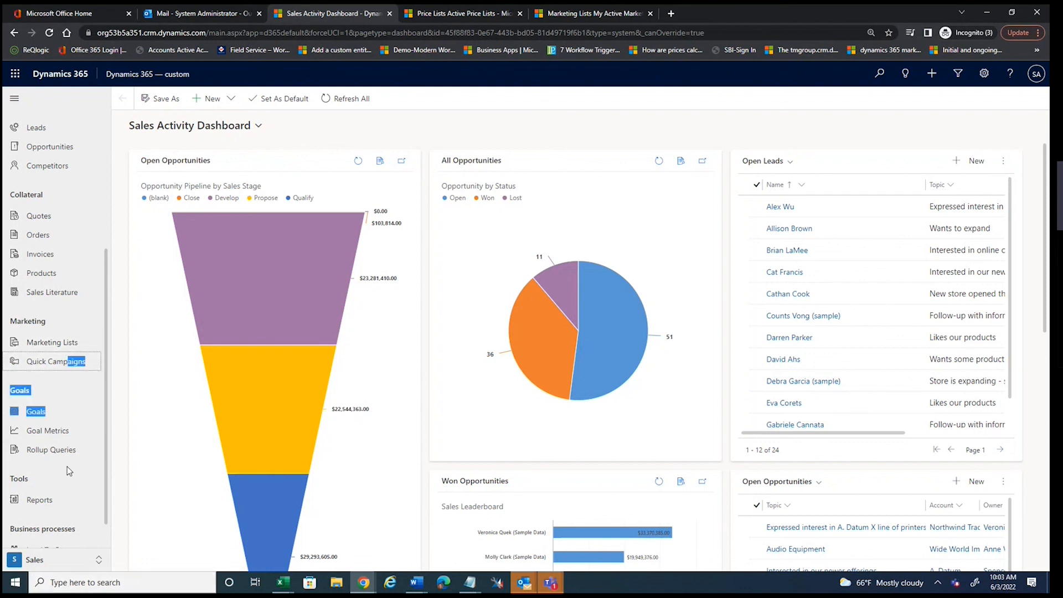
click(45, 379)
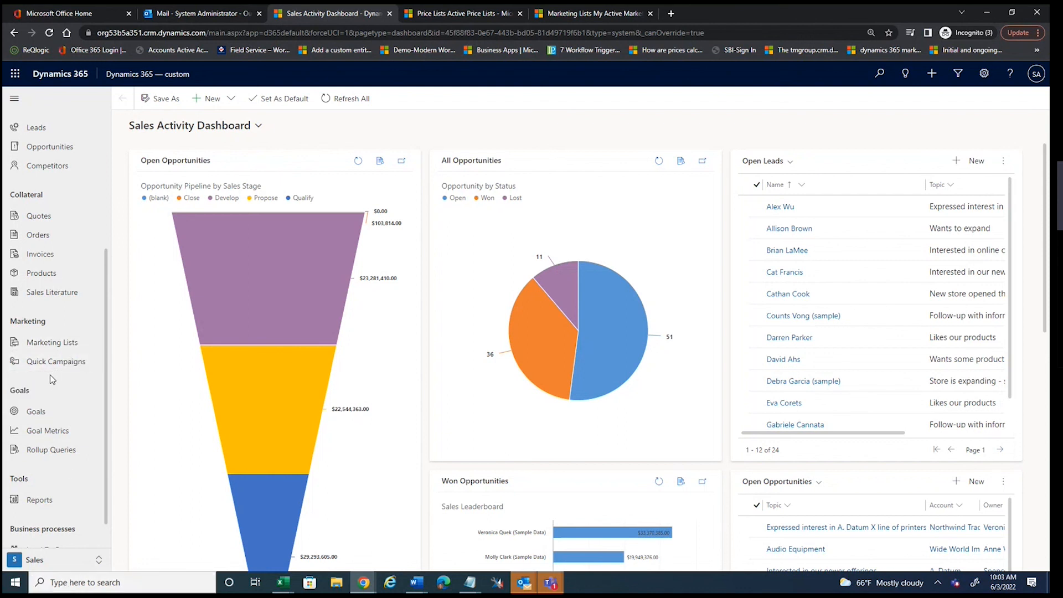
scroll(83, 368, up, 1)
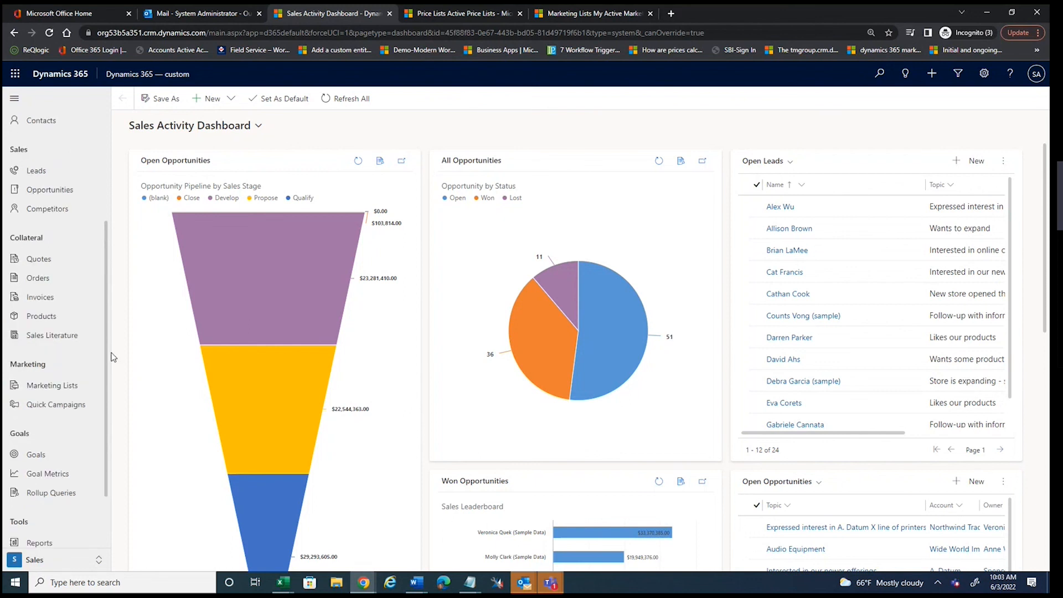